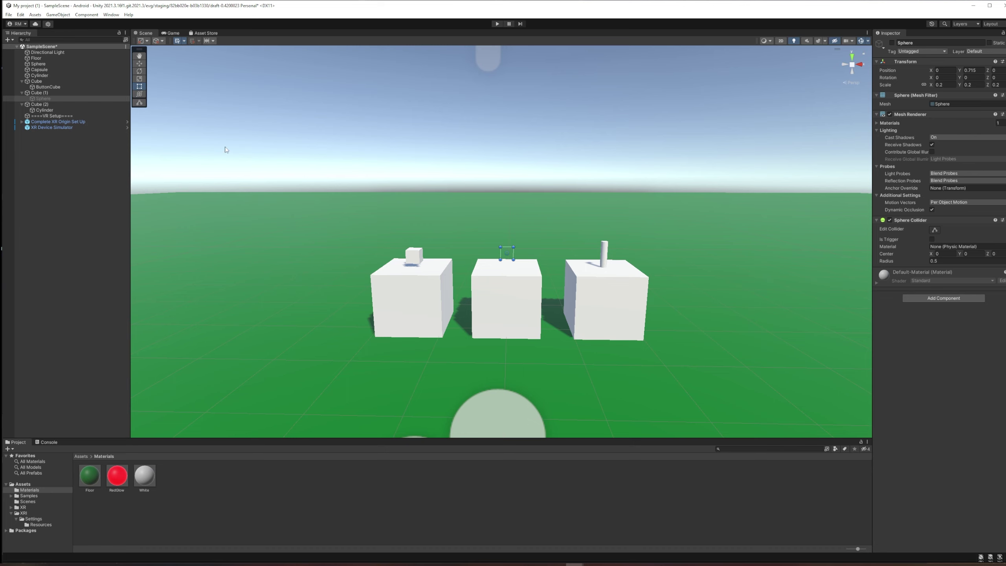
Step: Add an XR Grab Interactable component to the inactive Sphere under Cube (1)
click(62, 98)
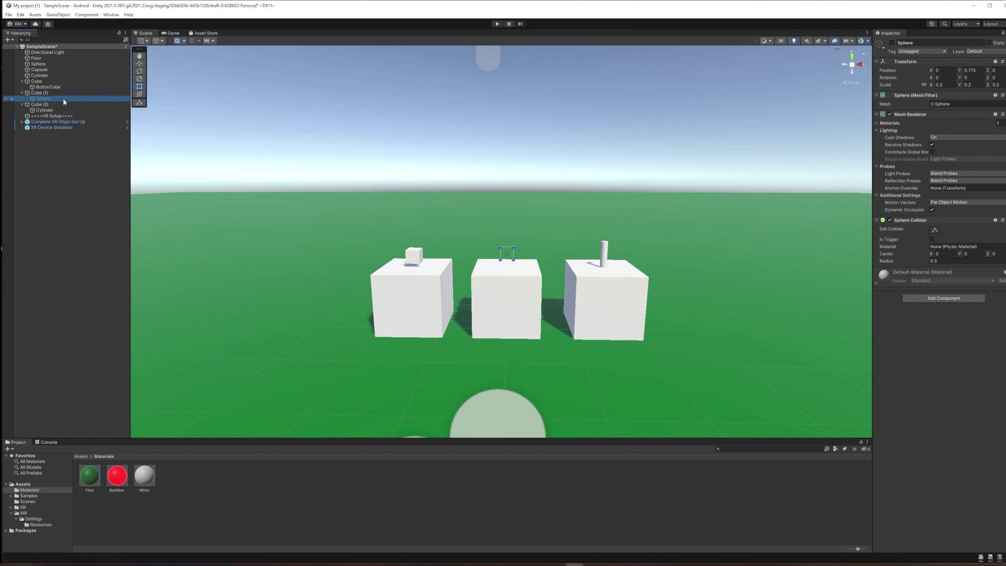
click(945, 298)
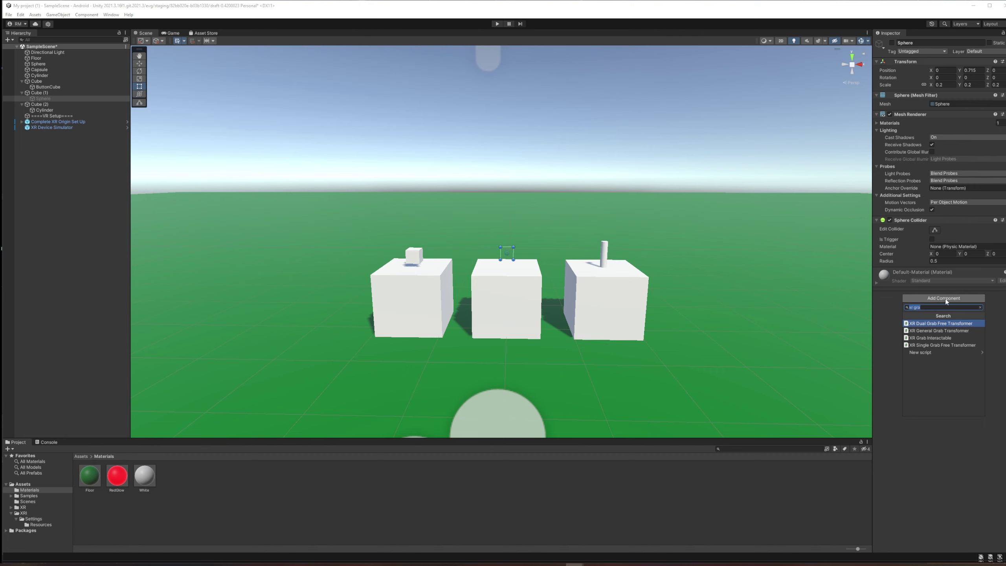
text(xr gra)
click(915, 339)
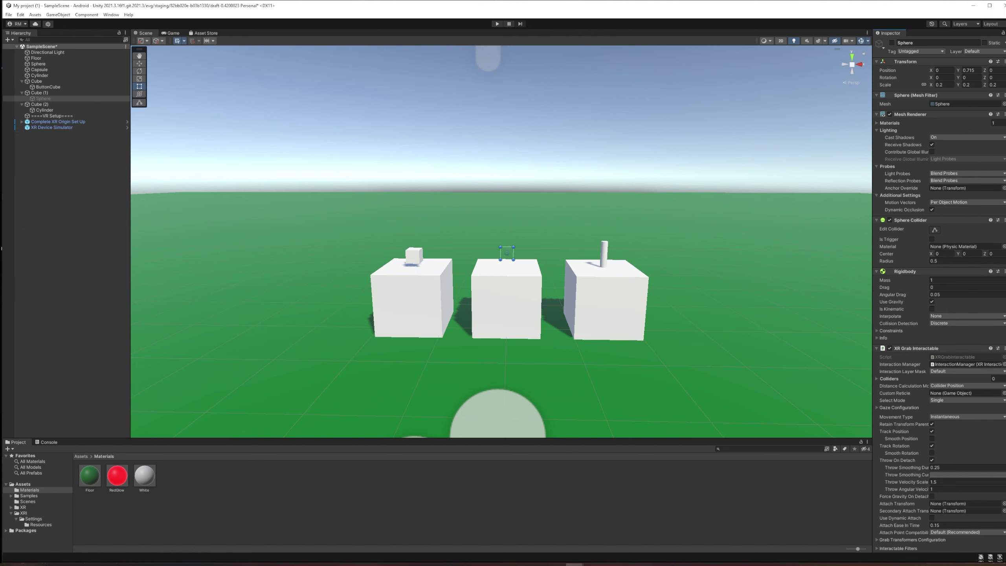
scroll(939, 297, down, 3)
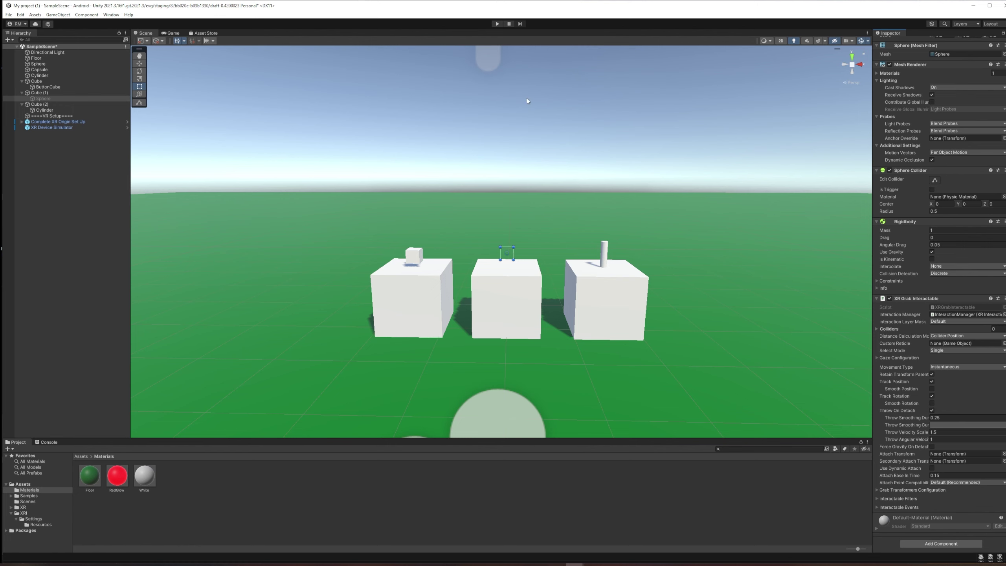
Step: Test the scene in Play mode by aiming the left controller at the button cube to activate the sphere, and stop the run
click(497, 24)
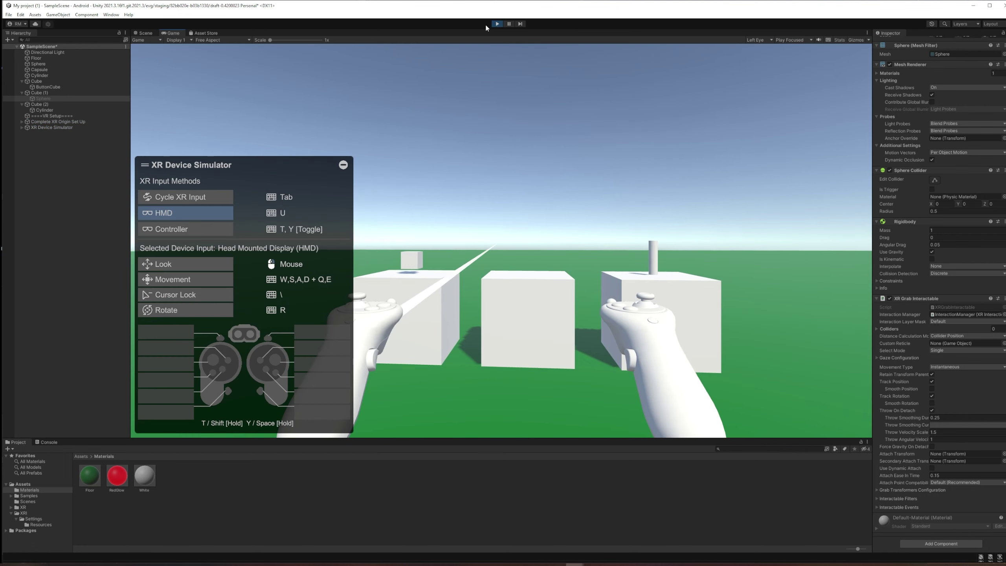
right_drag(452, 22, 463, 27)
key(t)
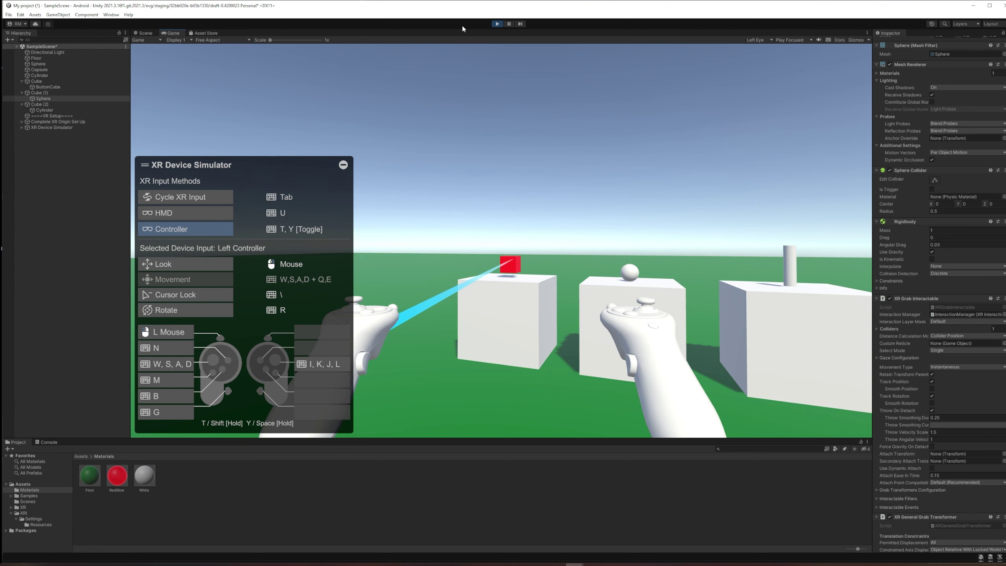
right_drag(462, 26, 496, 24)
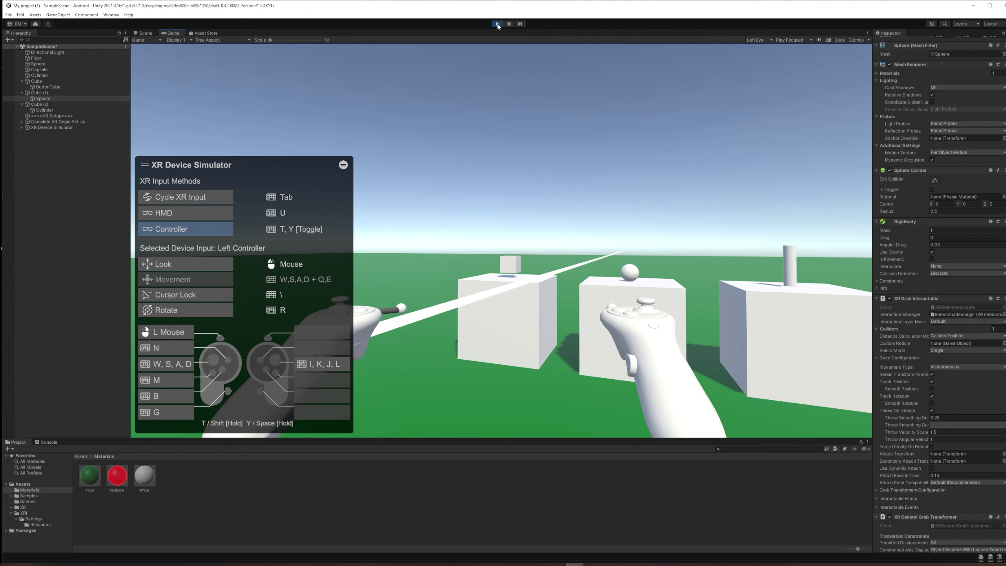
click(497, 24)
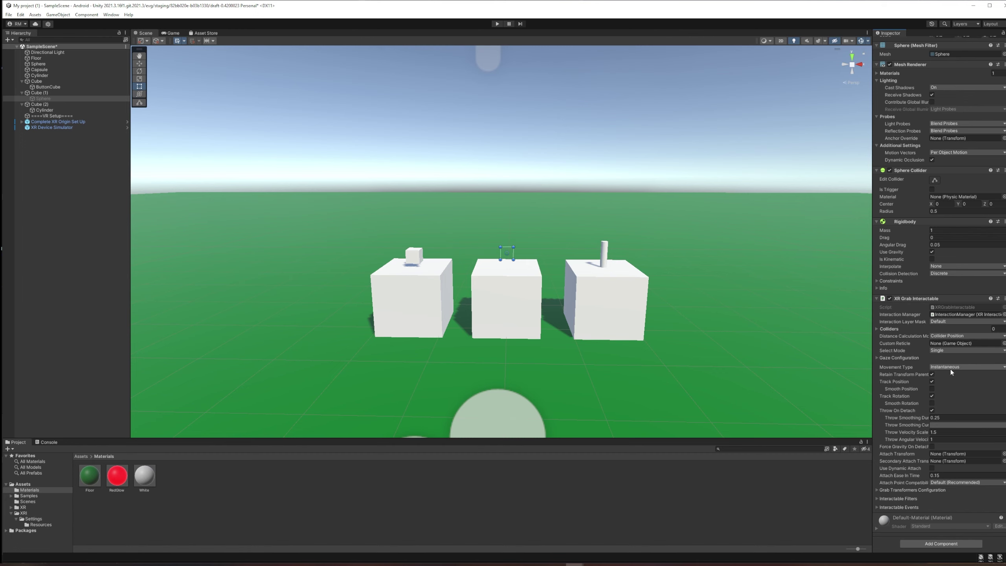
Step: Set the Movement Type of the sphere's XR Grab Interactable to Kinematic
mouse_move(909, 366)
click(946, 367)
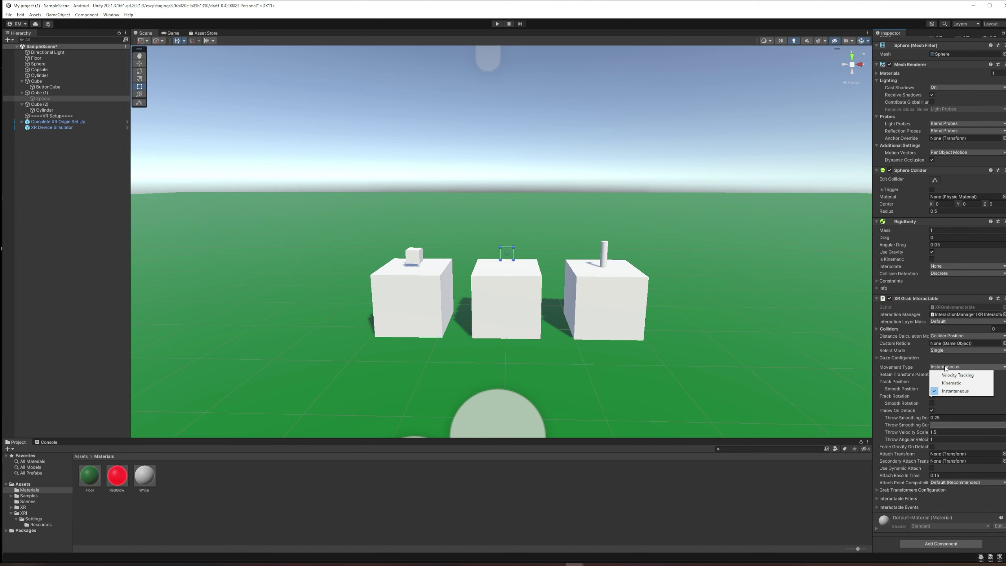
click(953, 382)
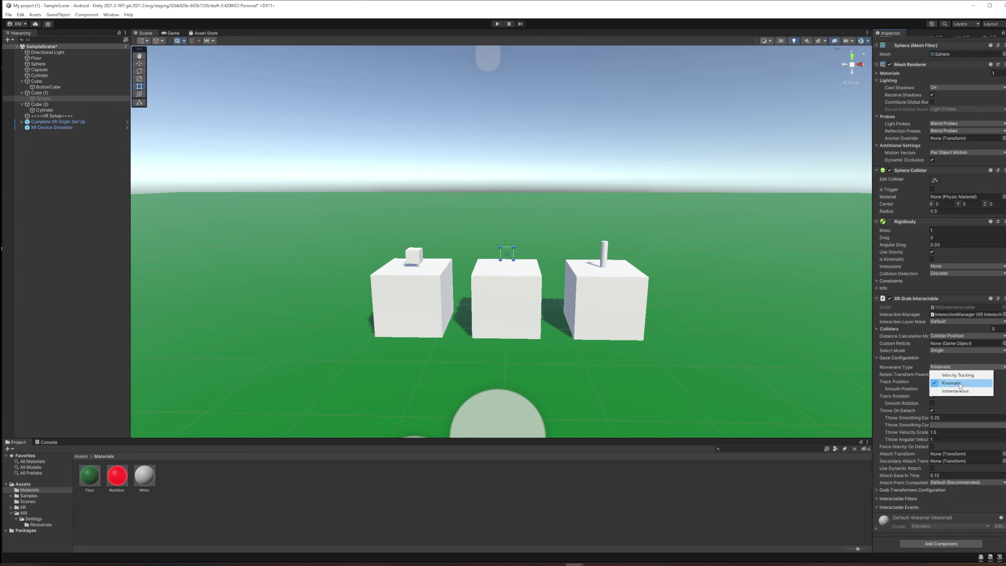
click(959, 384)
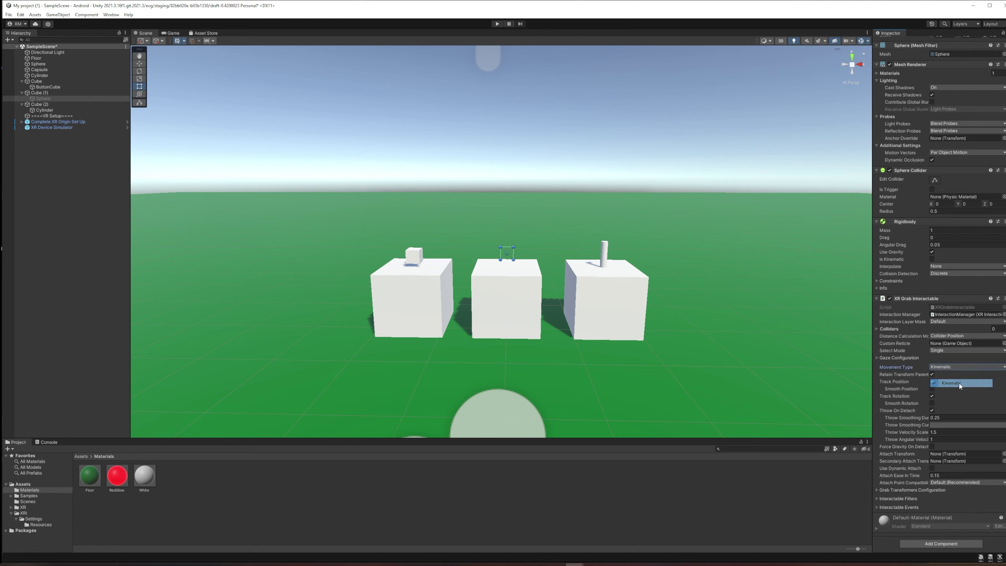
Step: Inspect the cylinder on Cube (2), test hitting it with the grabbed sphere in Play mode, and stop the run
click(605, 254)
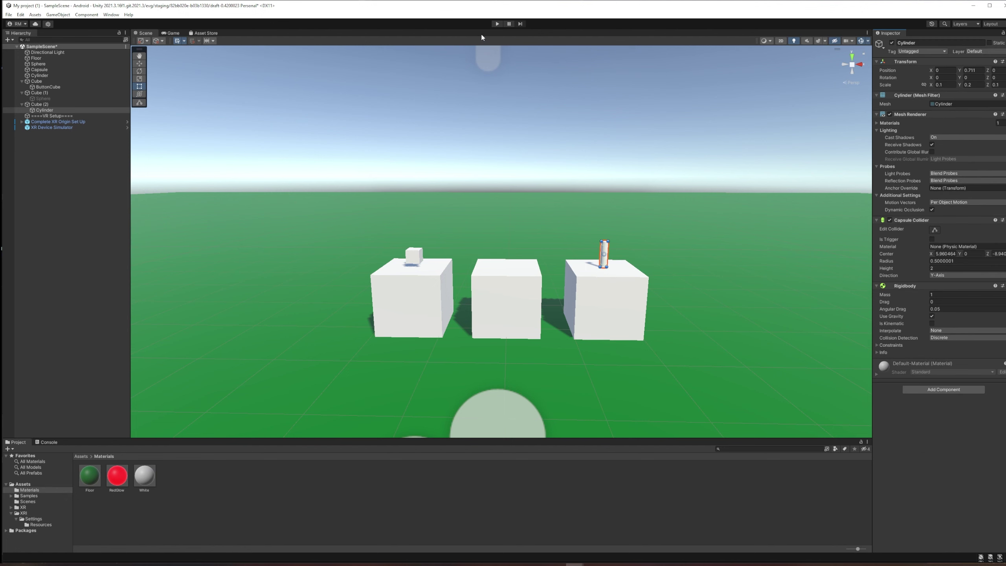
click(497, 24)
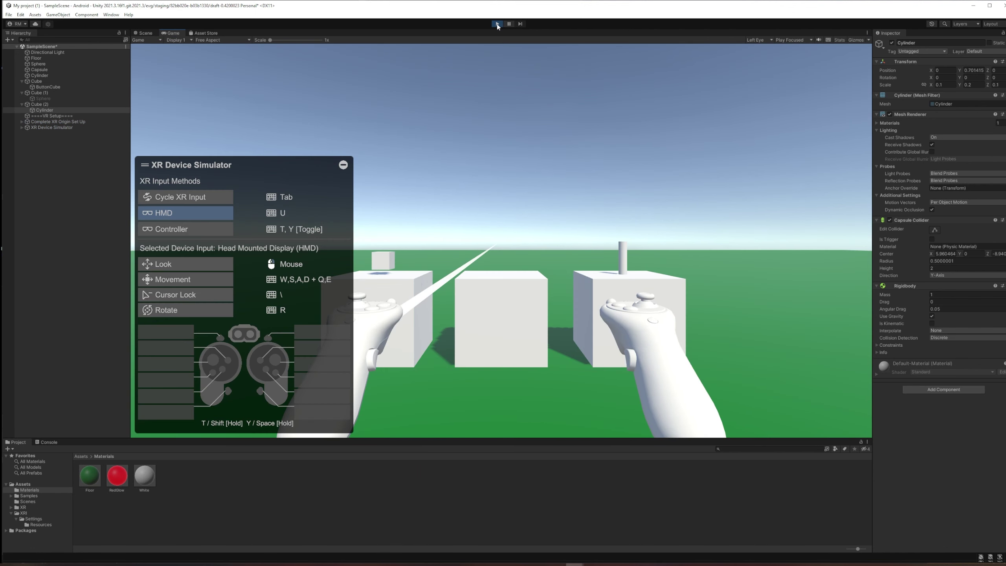
key(Tab)
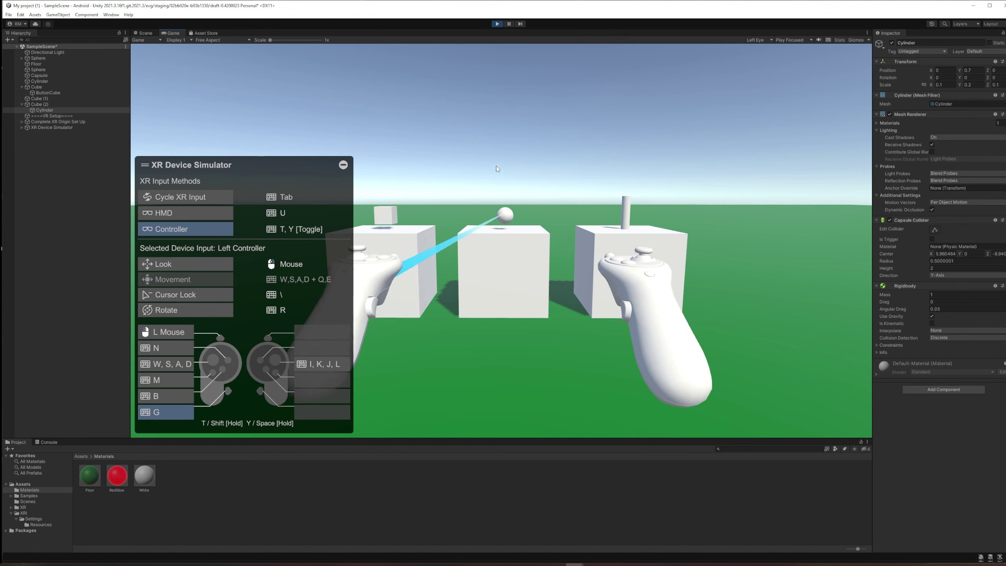
key(g)
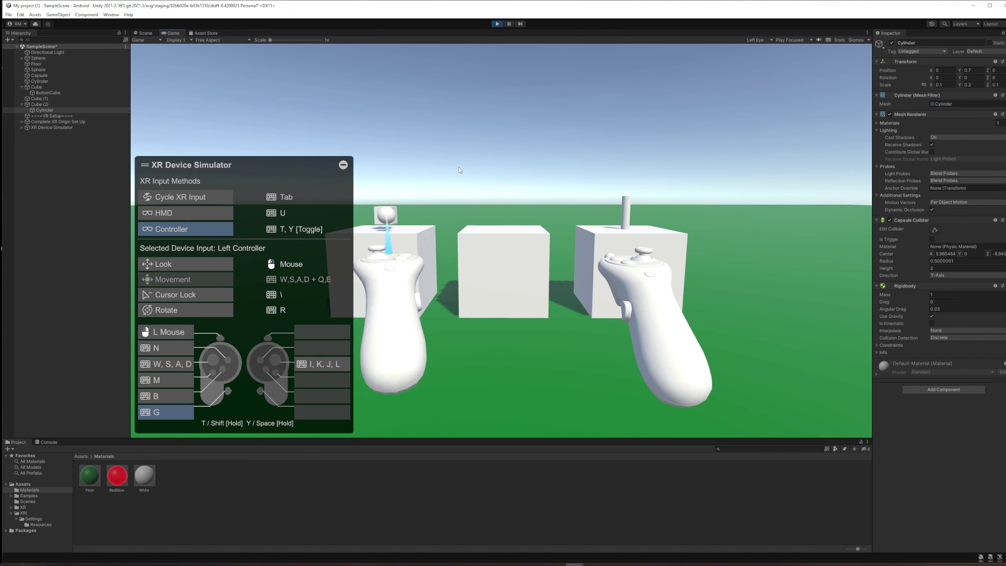
key(w)
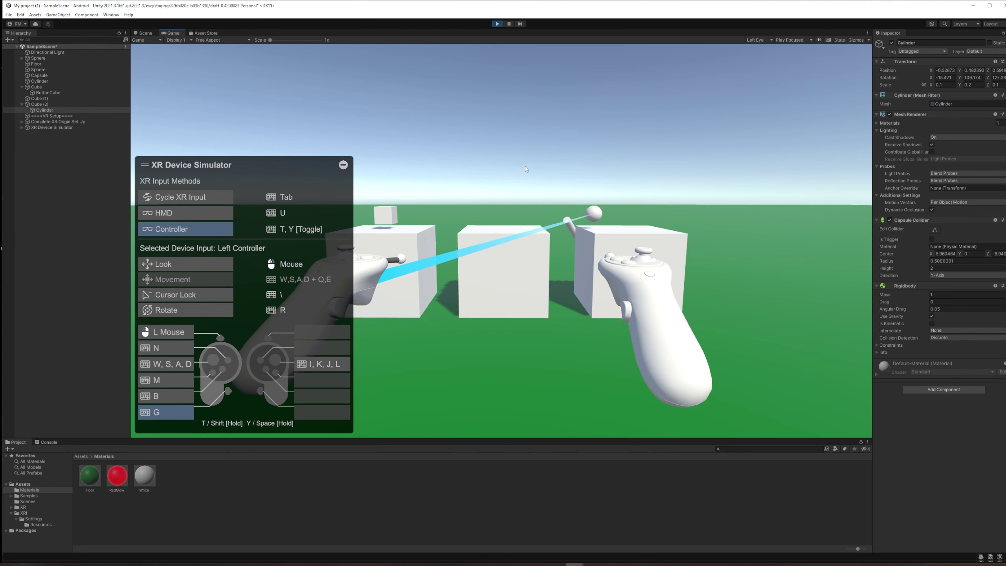
right_drag(525, 167, 498, 29)
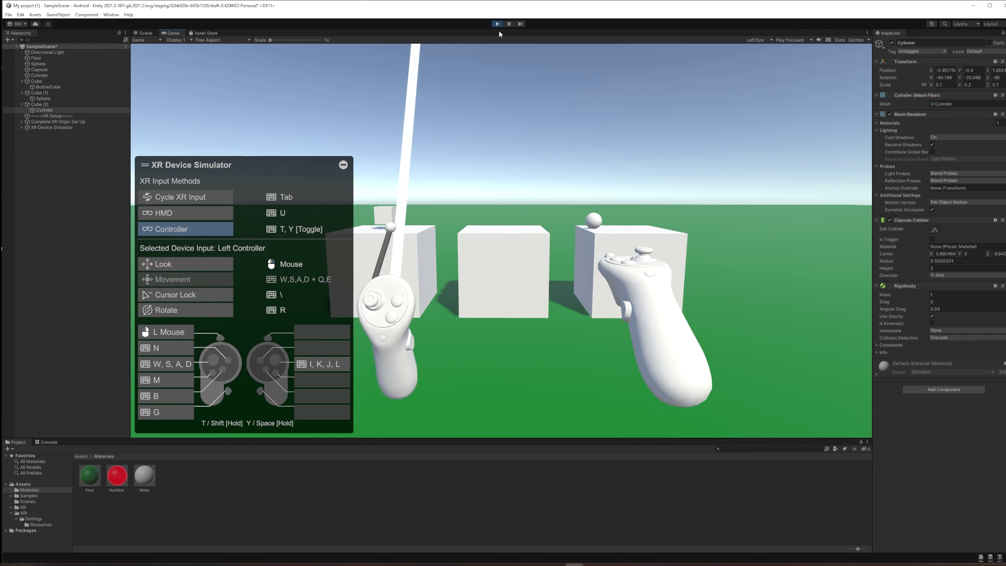
click(497, 24)
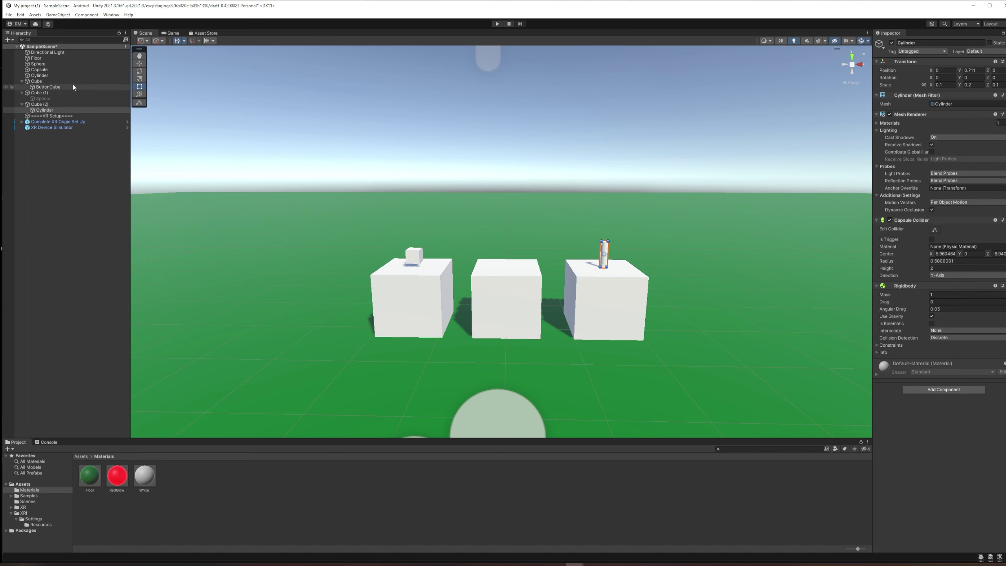
Step: Set the Movement Type of the XR Grab Interactable on Cube (1)'s sphere to Velocity Tracking
click(72, 99)
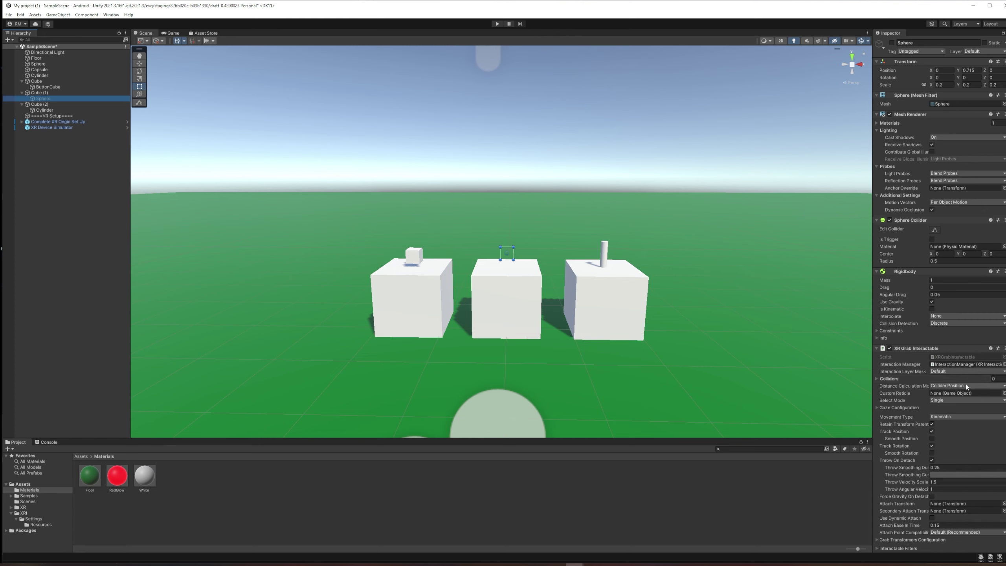
click(974, 418)
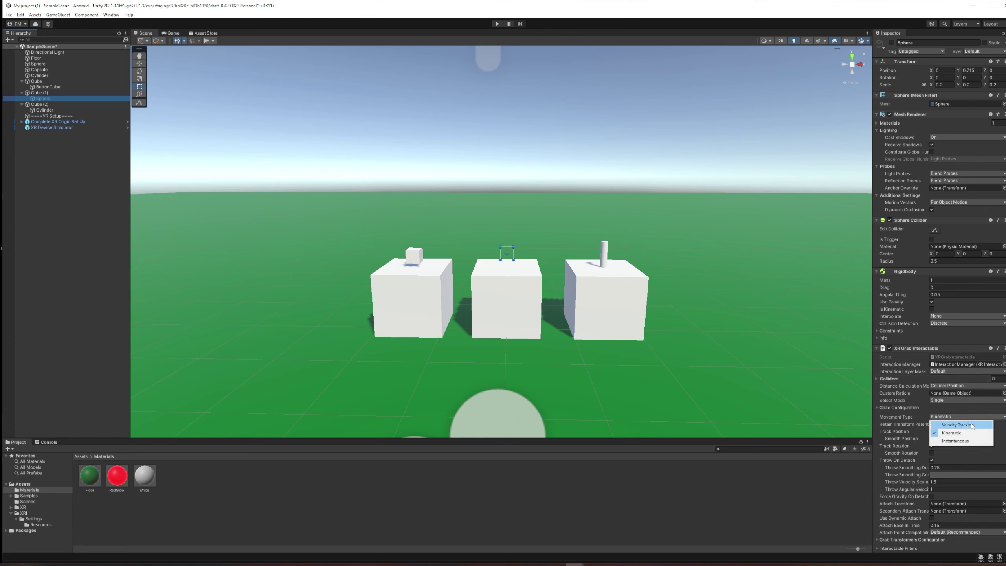
click(974, 425)
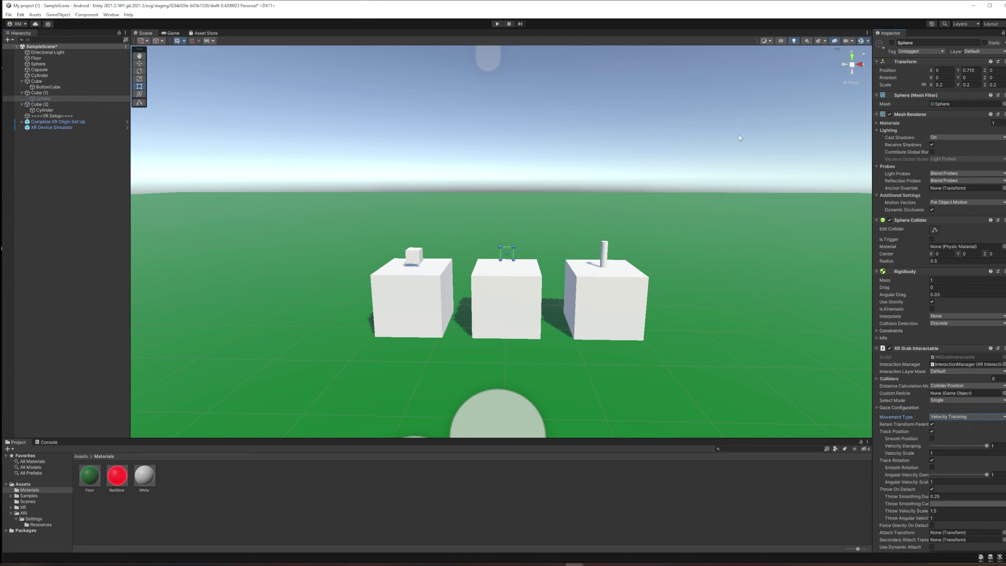
Step: Run the scene, activate the sphere from the button cube, and grab it with the left controller
click(498, 24)
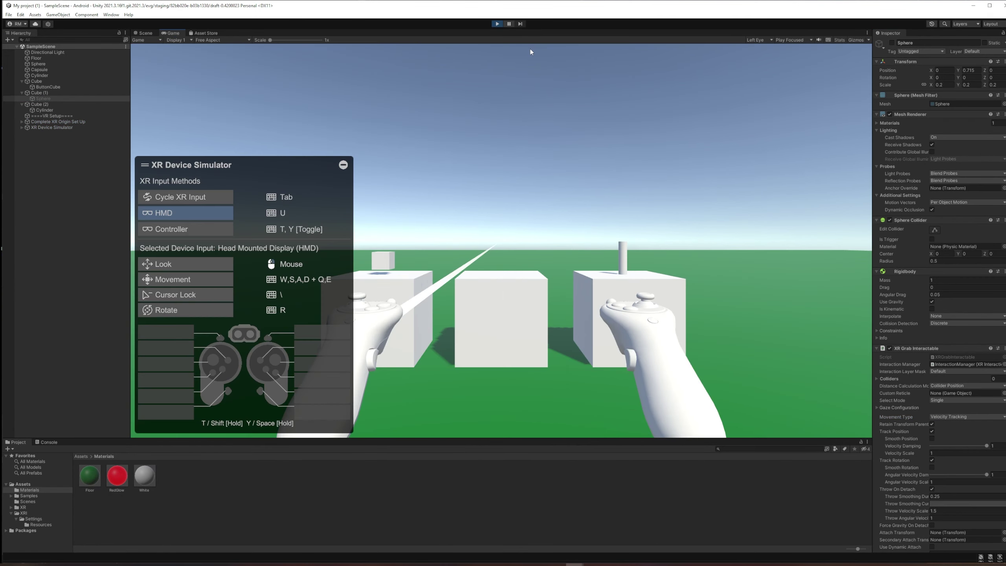
right_drag(475, 162, 459, 187)
key(Tab)
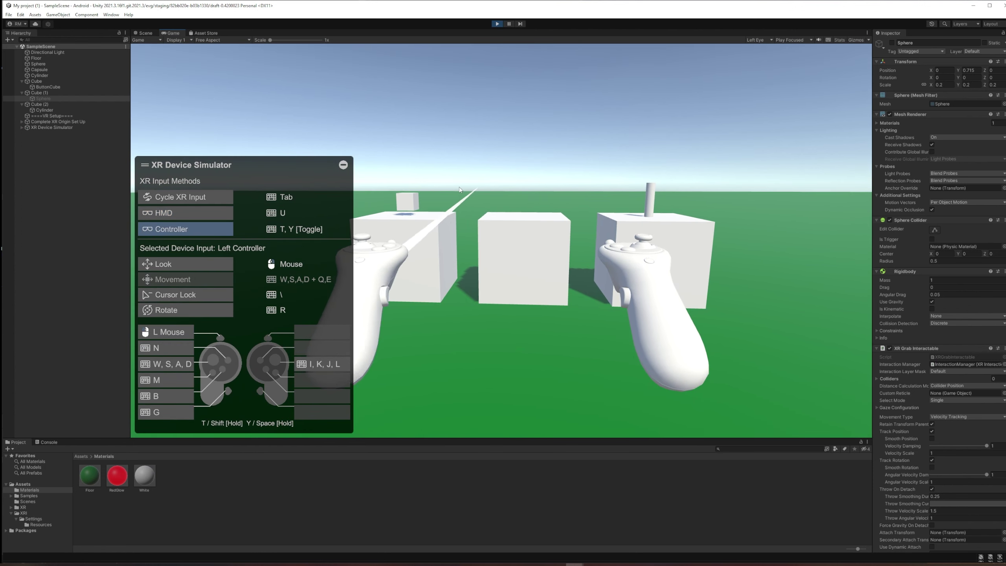
key(g)
key(g)
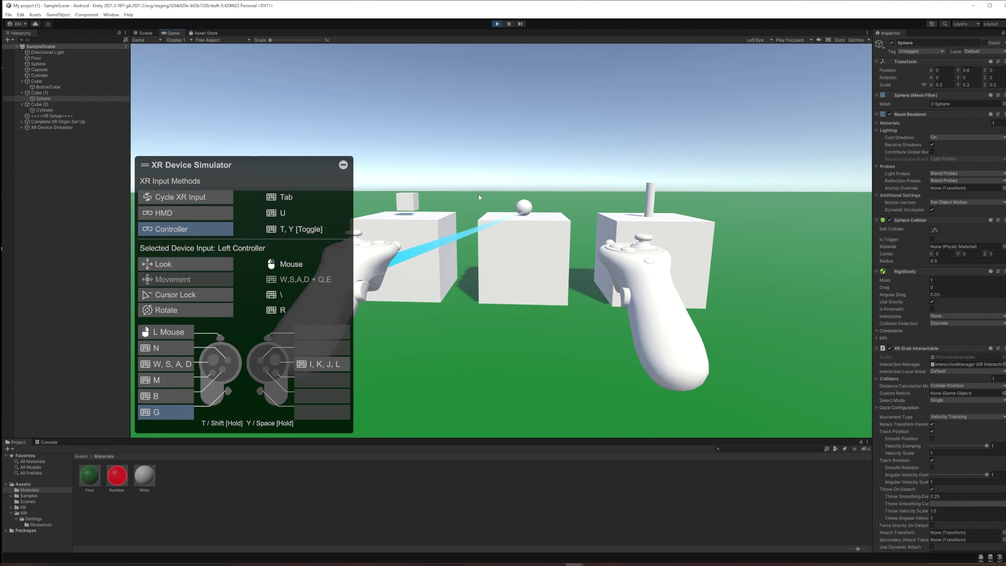
key(g)
Step: Move the held sphere nearer, farther and against the cylinder to test its collisions, and stop the run
right_drag(474, 193, 511, 190)
key(s)
key(w)
key(s)
key(w)
key(s)
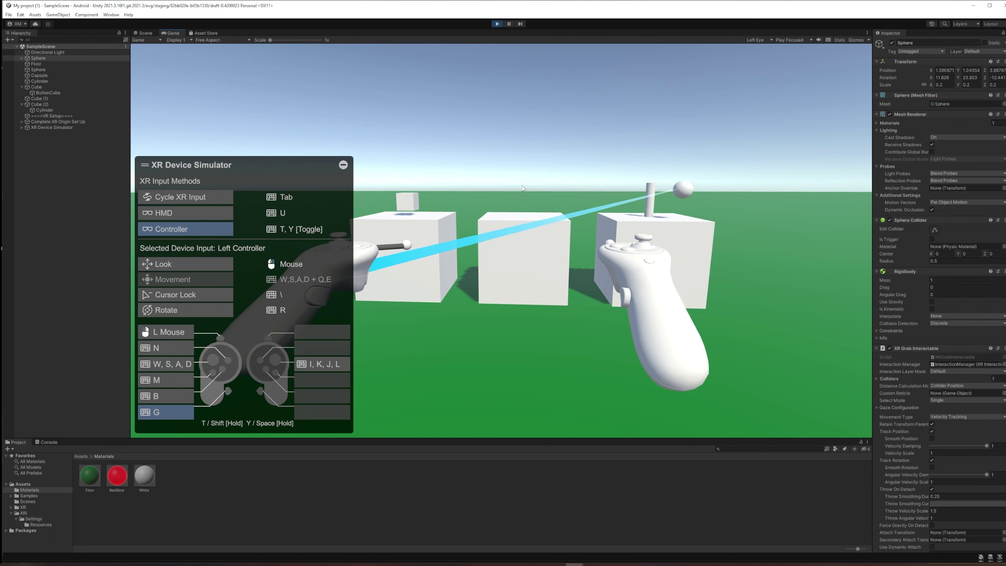
click(497, 25)
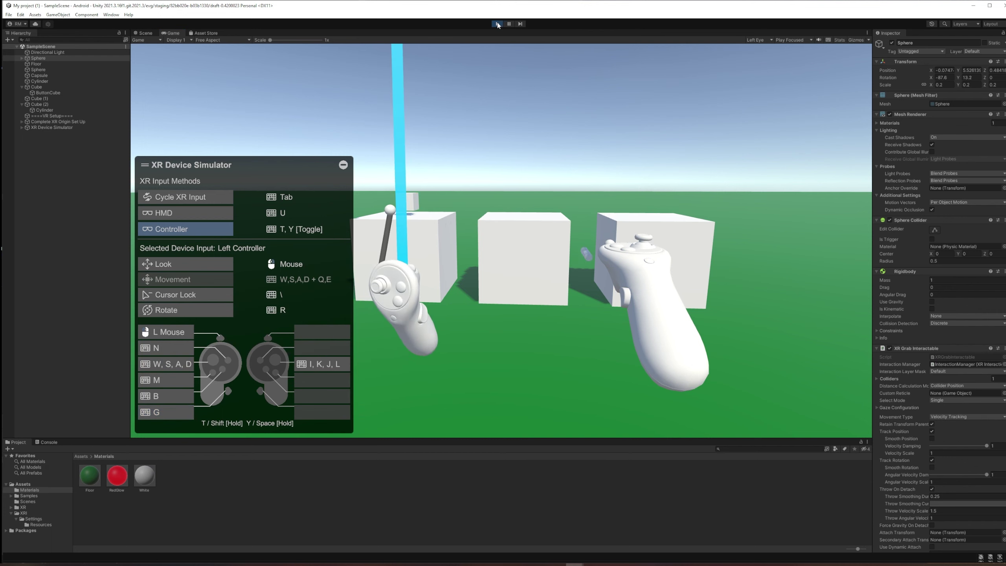
click(498, 24)
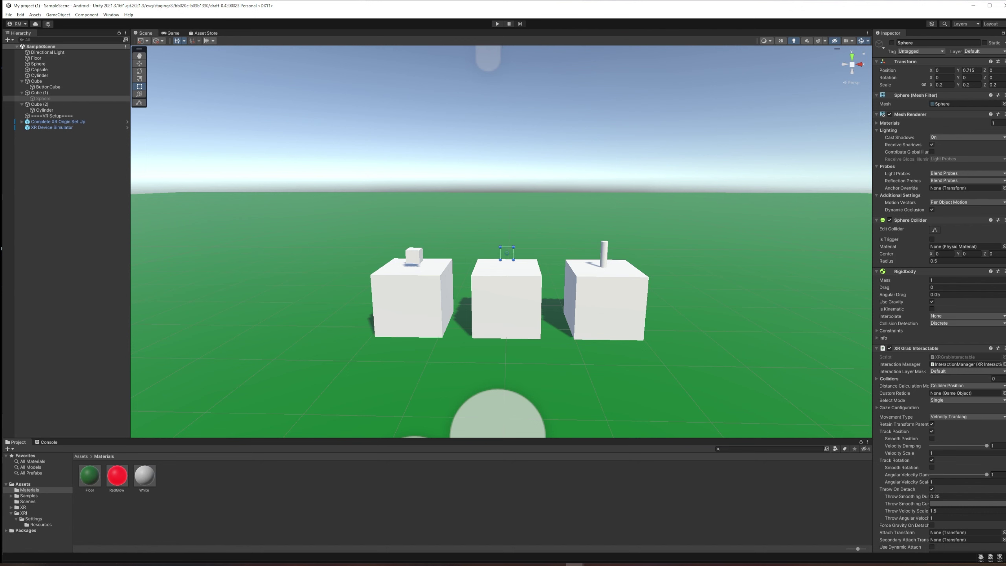
Step: Enable Smooth Position in the sphere's XR Grab Interactable
scroll(938, 289, down, 5)
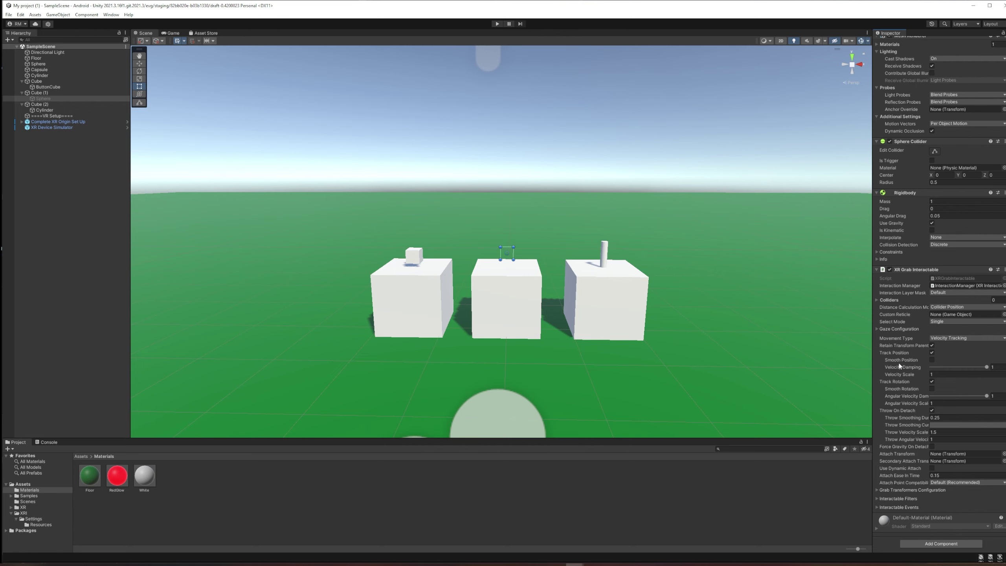
click(932, 360)
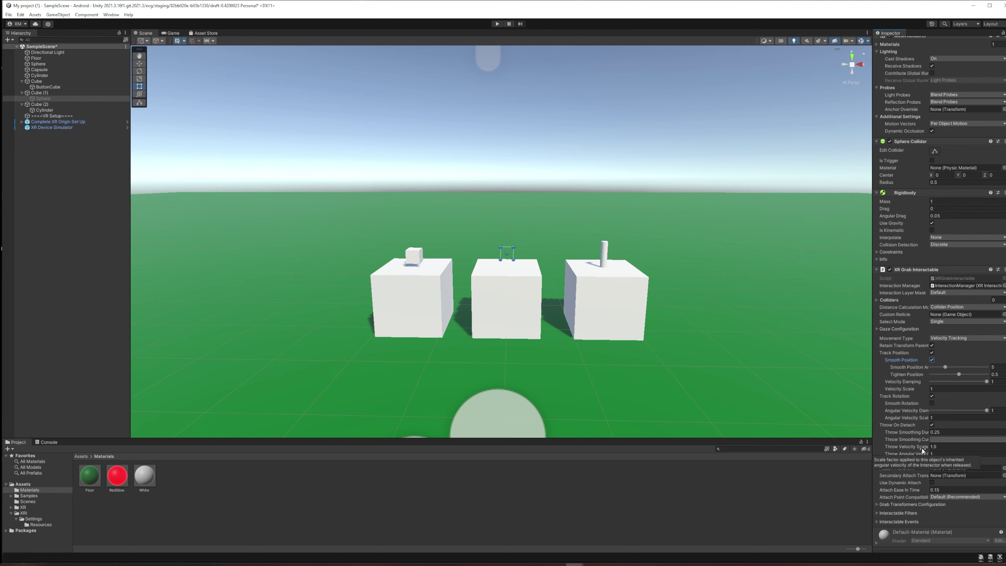
Step: Review the throw settings and Interactable Events of the sphere's XR Grab Interactable, and look over the three cubes in the scene
mouse_move(923, 446)
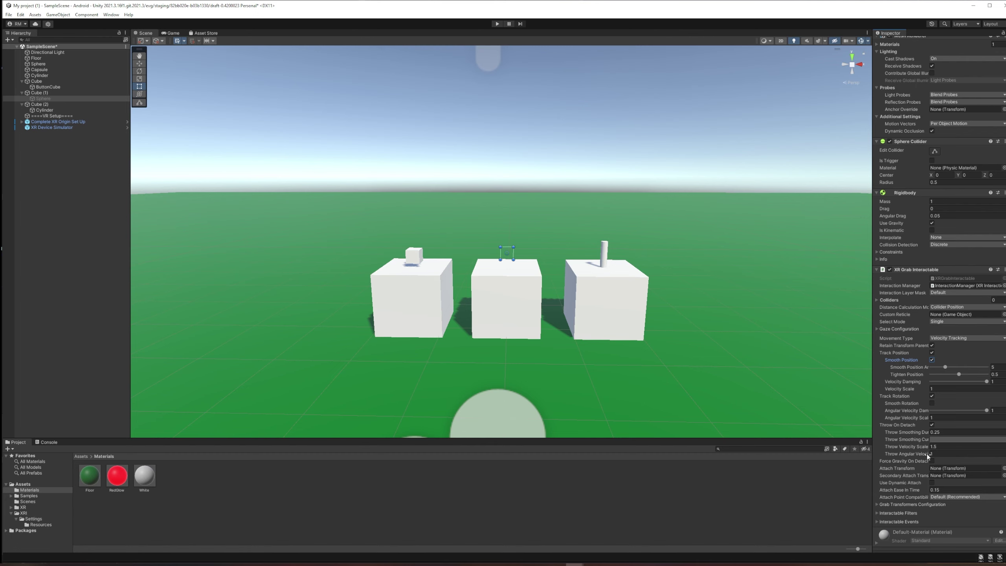
scroll(897, 442, down, 1)
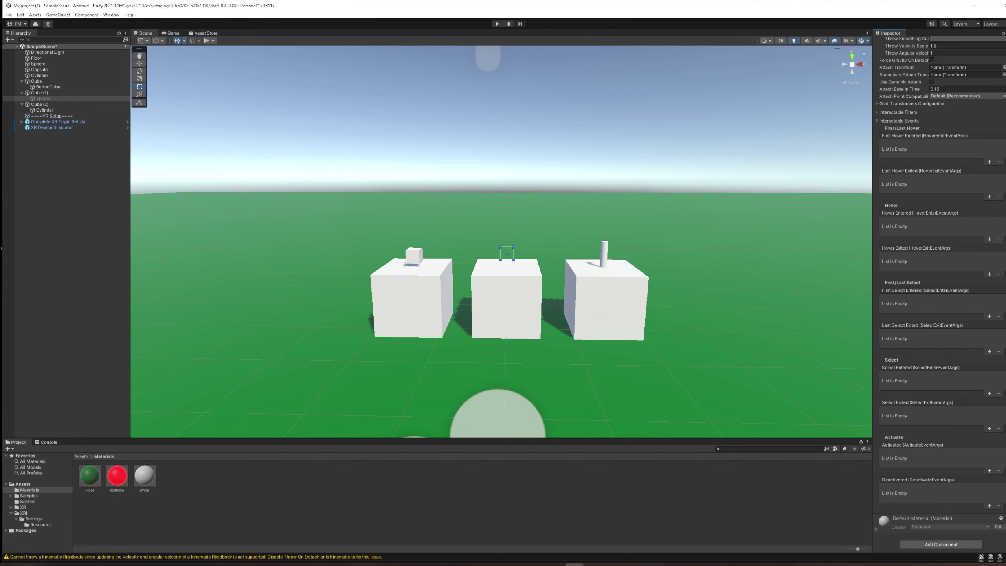
scroll(939, 294, down, 1)
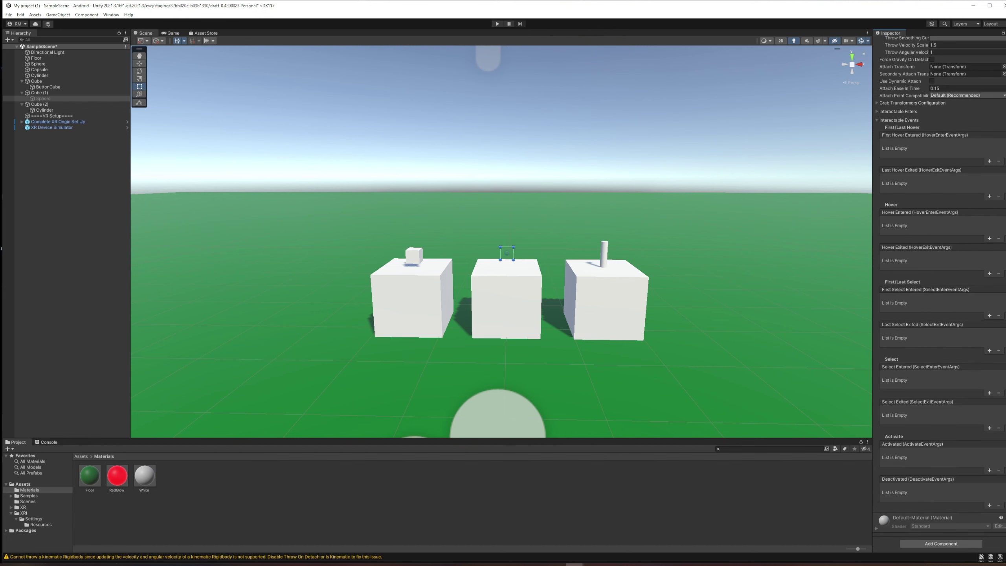
scroll(939, 294, up, 10)
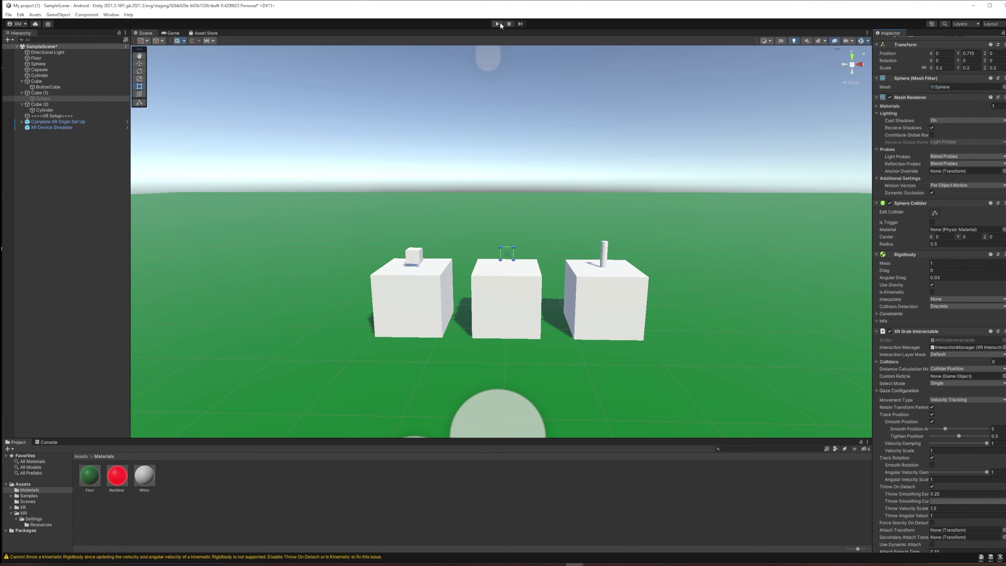
middle_drag(436, 263, 482, 207)
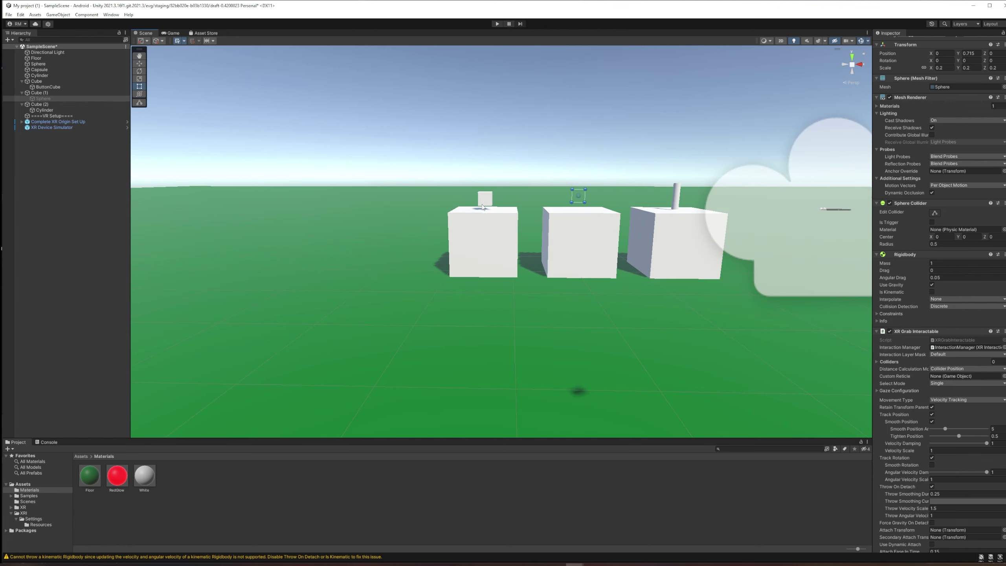
Step: Run the scene, activate the sphere from the button cube with the left controller, and stop the run
middle_drag(534, 172, 523, 182)
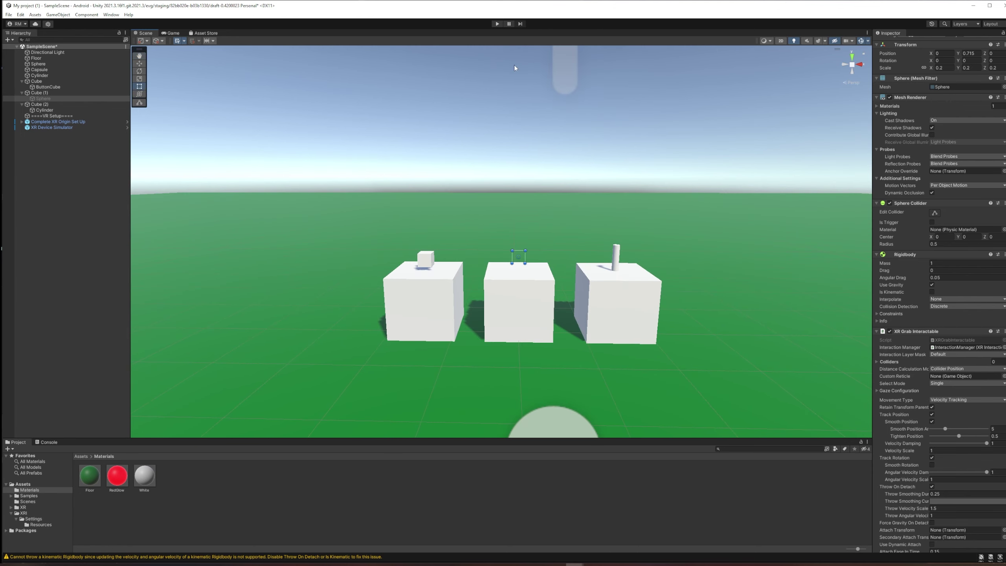
click(498, 25)
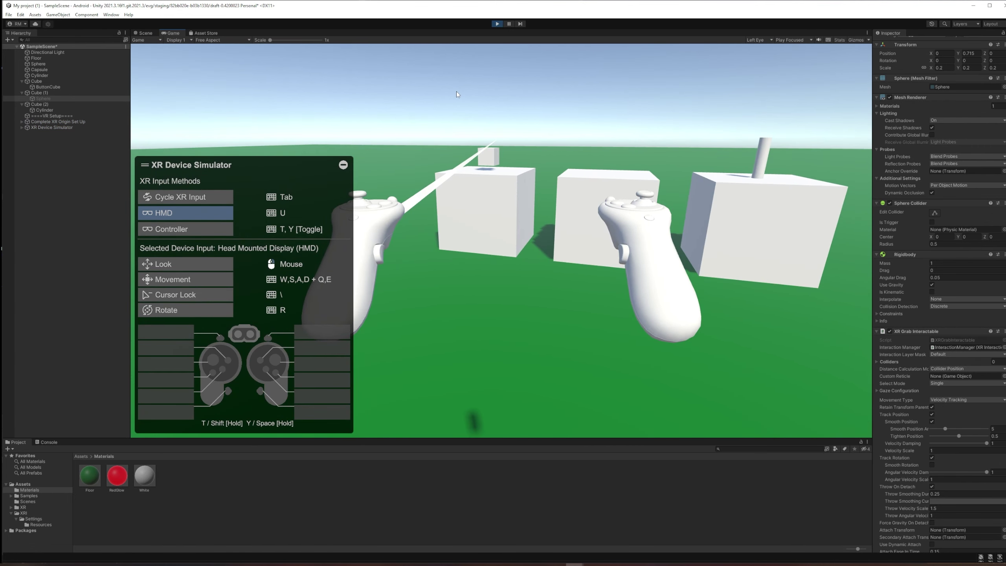
key(t)
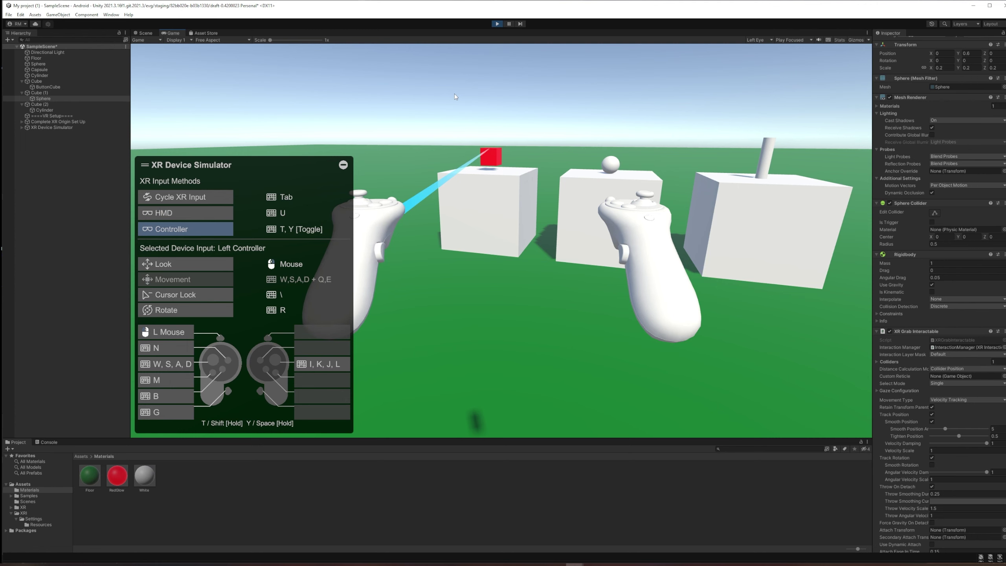
right_drag(486, 74, 500, 27)
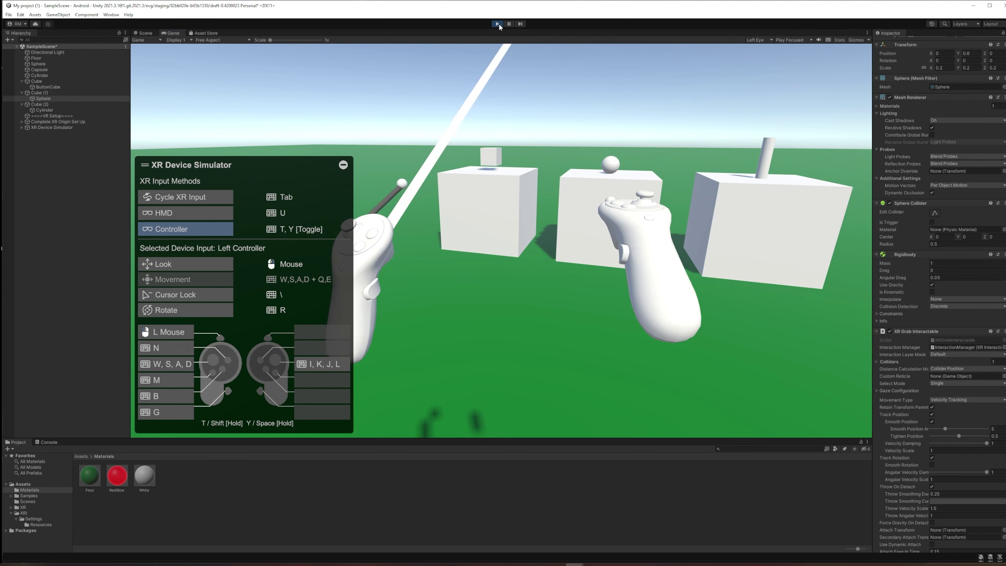
click(498, 25)
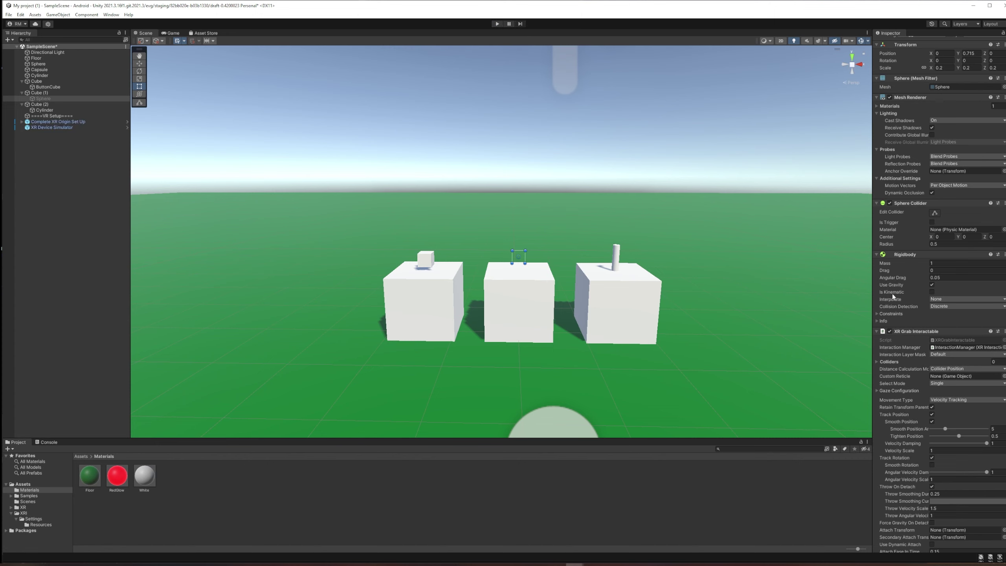
Step: Enable Is Kinematic on the sphere's Rigidbody and run the scene with the left controller active
click(932, 292)
click(497, 24)
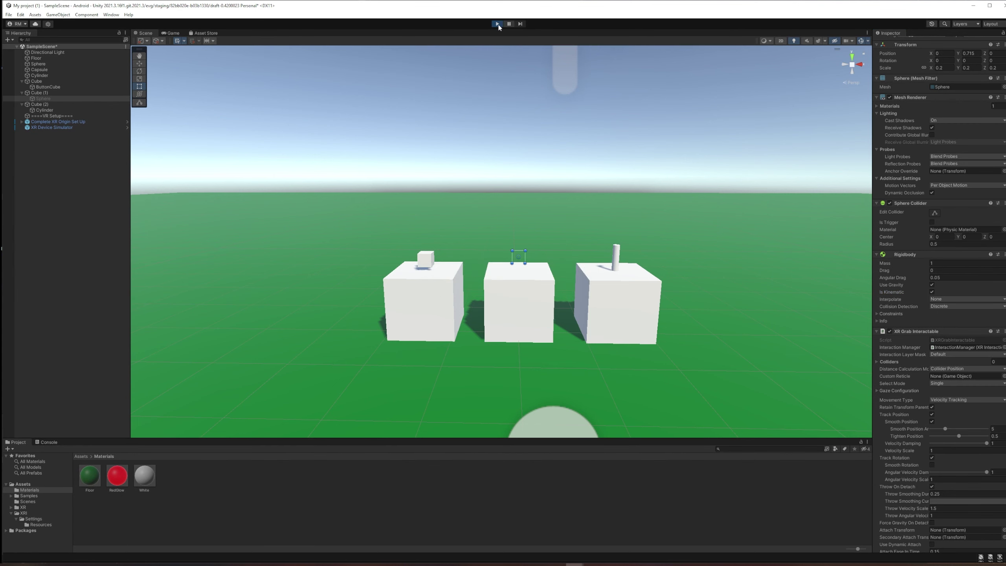
key(t)
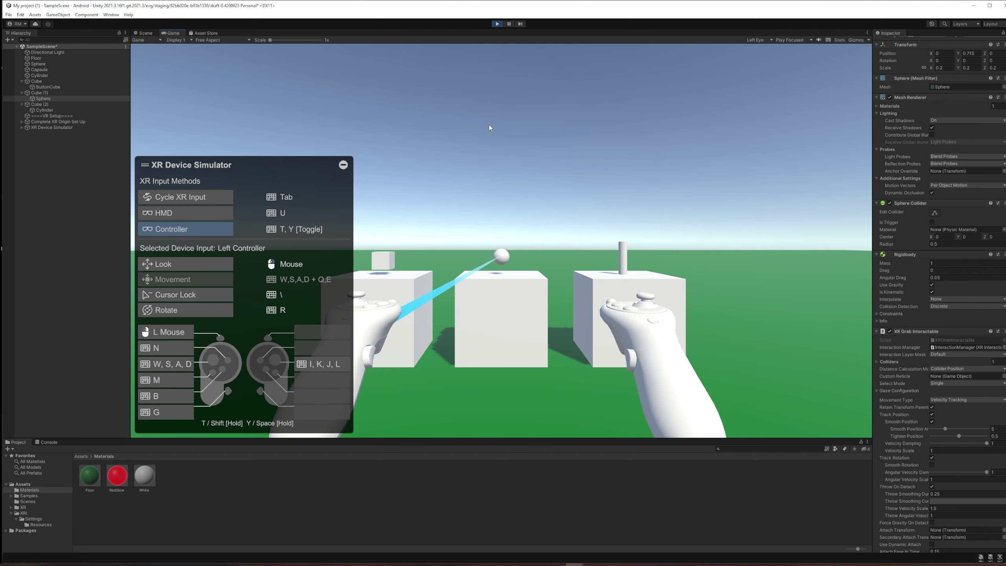
Step: Lift and release the kinematic sphere above its cube with the left controller, grab it again, and stop the run
key(g)
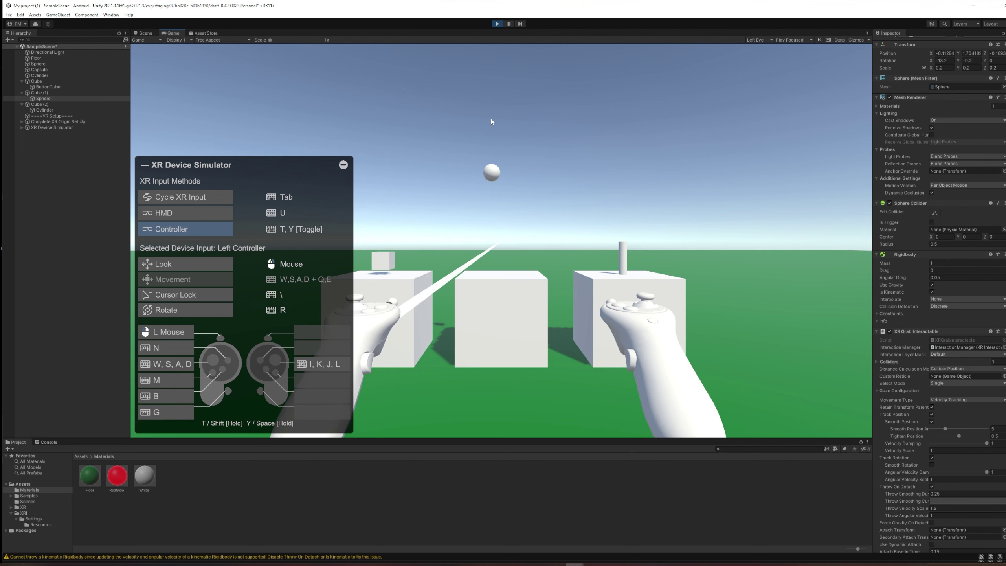
right_drag(490, 118, 486, 96)
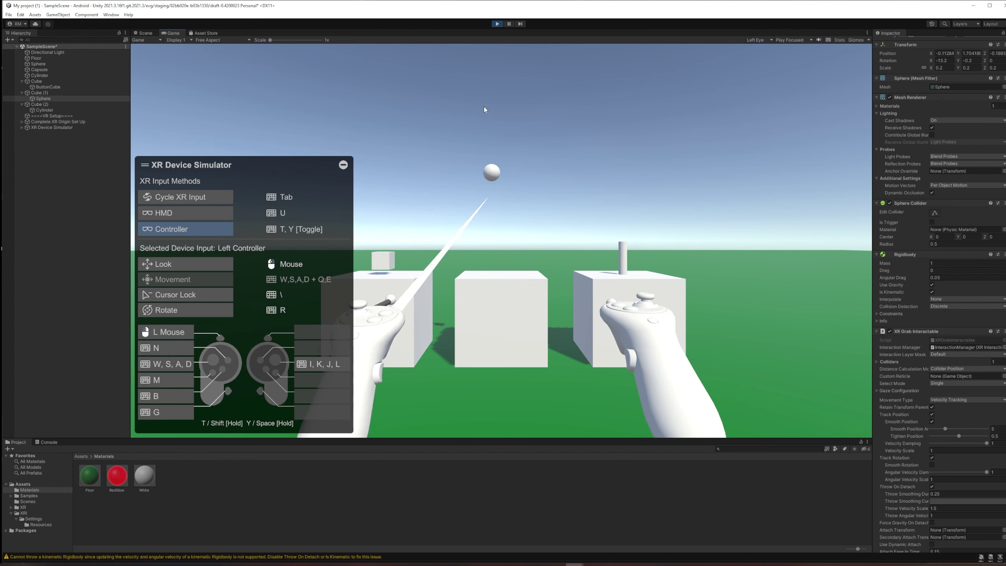
mouse_move(484, 110)
right_down()
mouse_move(486, 98)
mouse_move(488, 119)
right_up()
key(g)
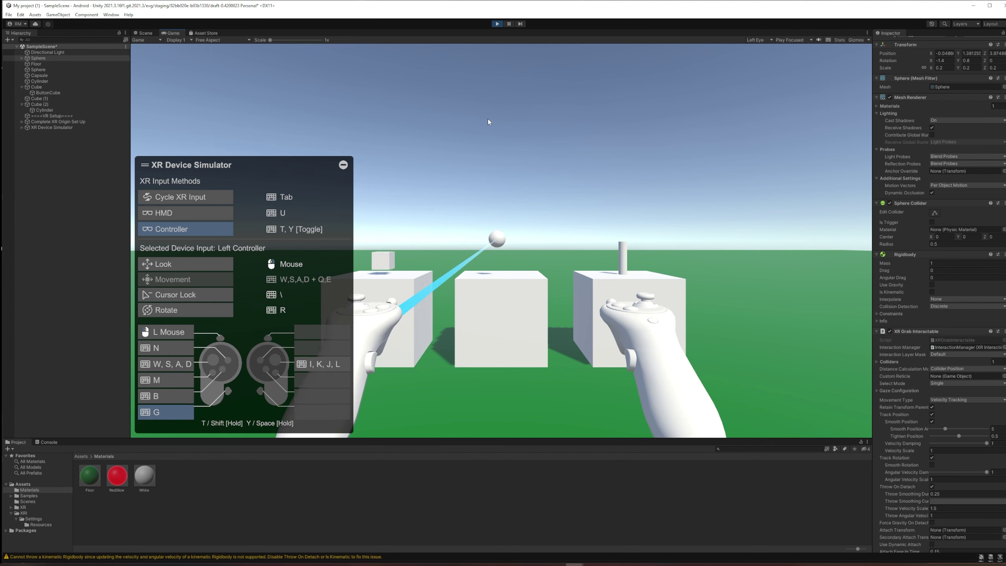
click(498, 23)
Step: Disable Is Kinematic on the sphere's Rigidbody, run the scene, and activate the sphere with the left controller set to rotate
click(932, 291)
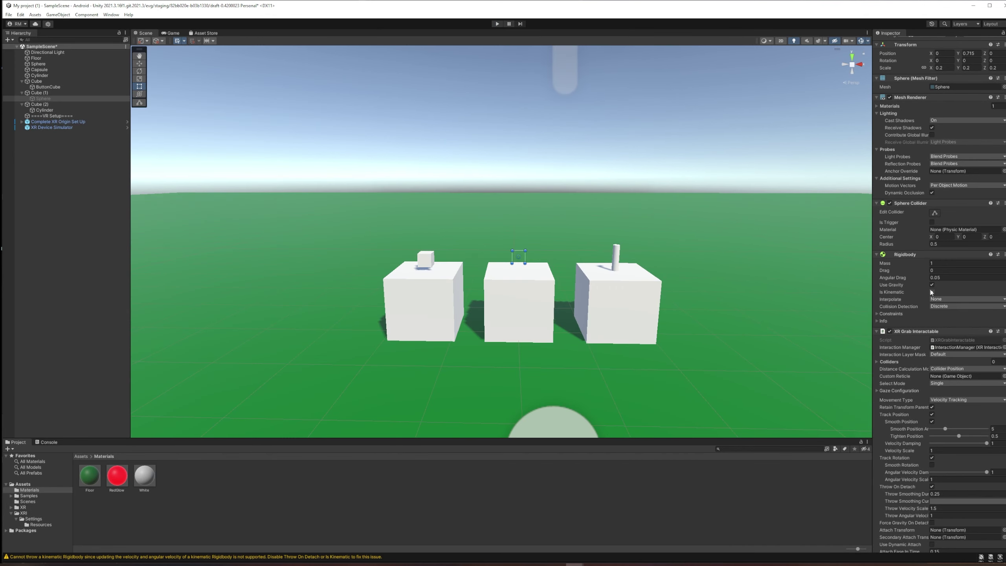
click(498, 24)
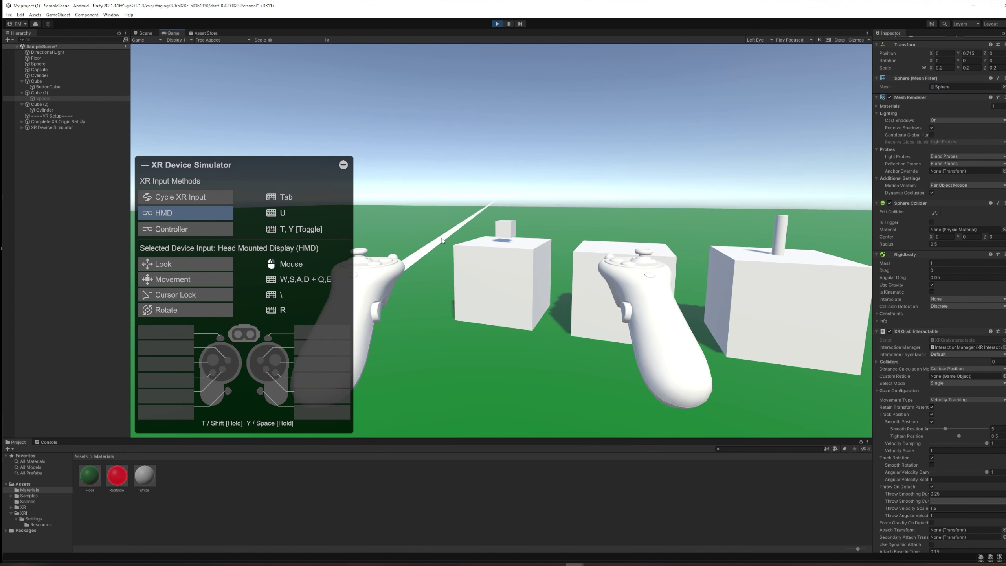
right_drag(442, 240, 442, 252)
key(t)
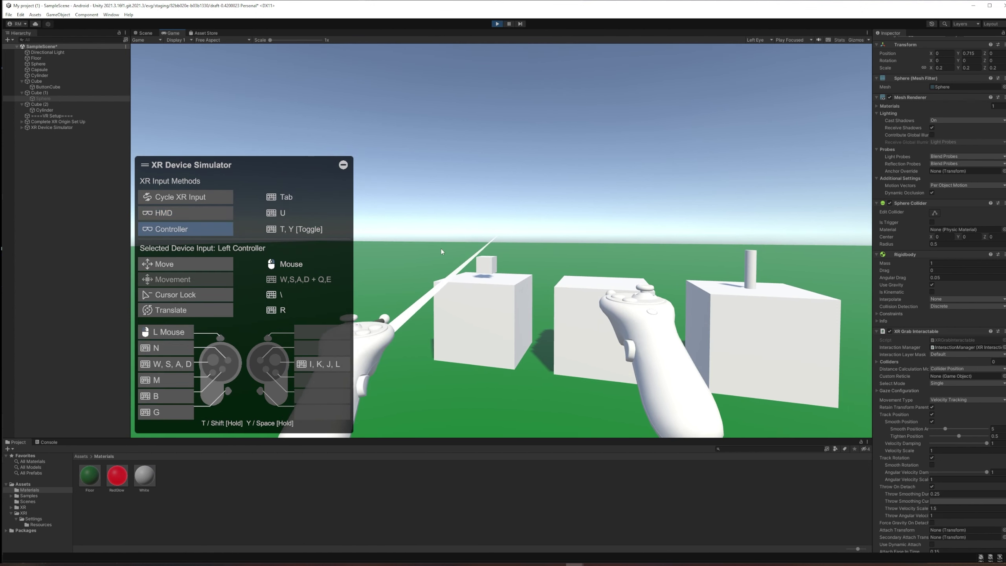
key(r)
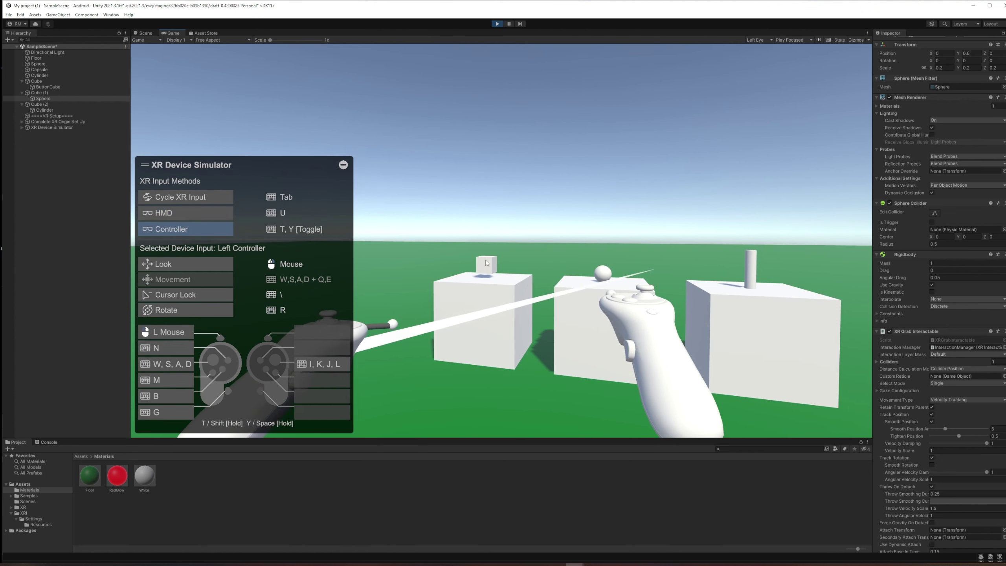
Step: Lift the non-kinematic sphere above its cube and release it with the left controller, and stop the run
key(g)
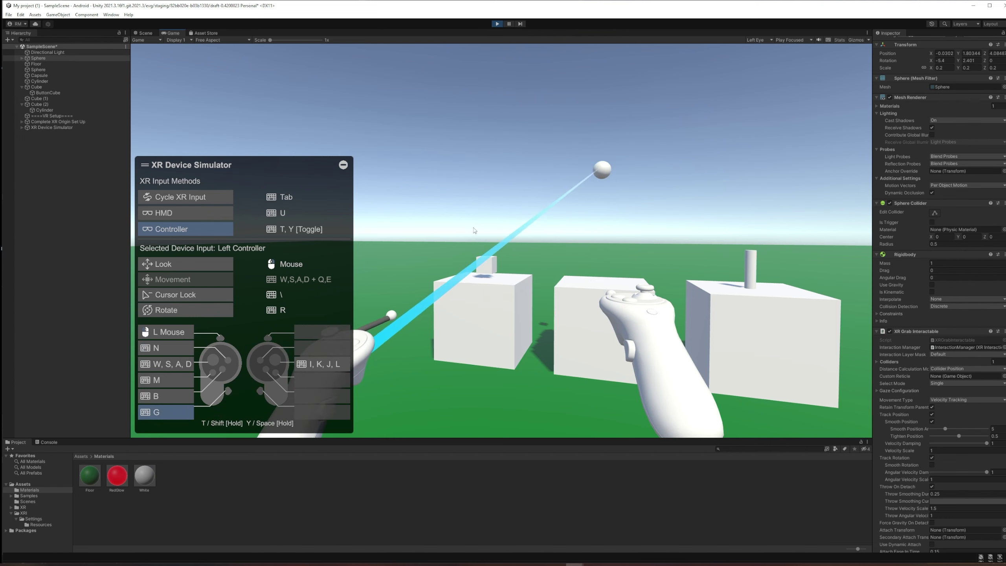
key(g)
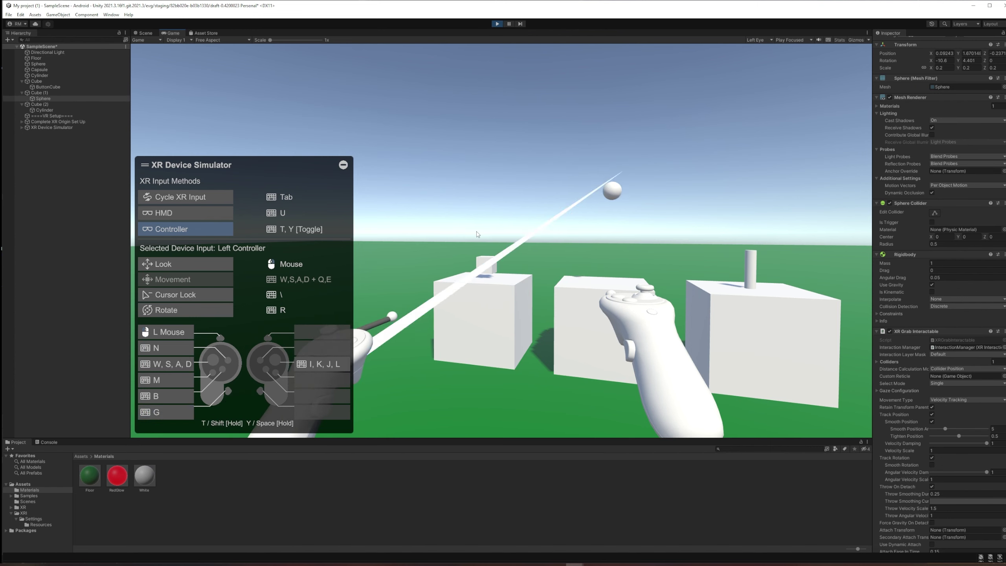
key(g)
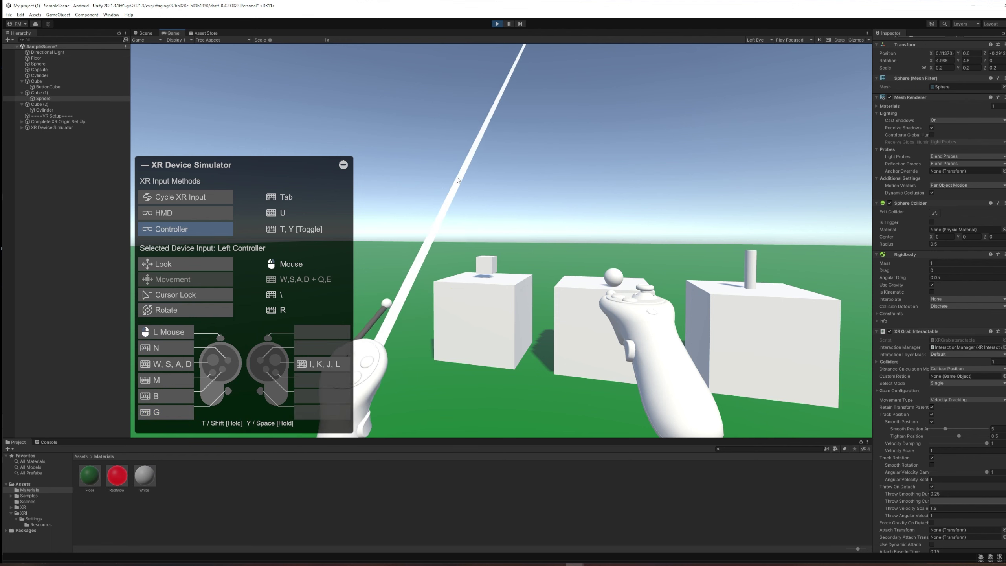
click(497, 23)
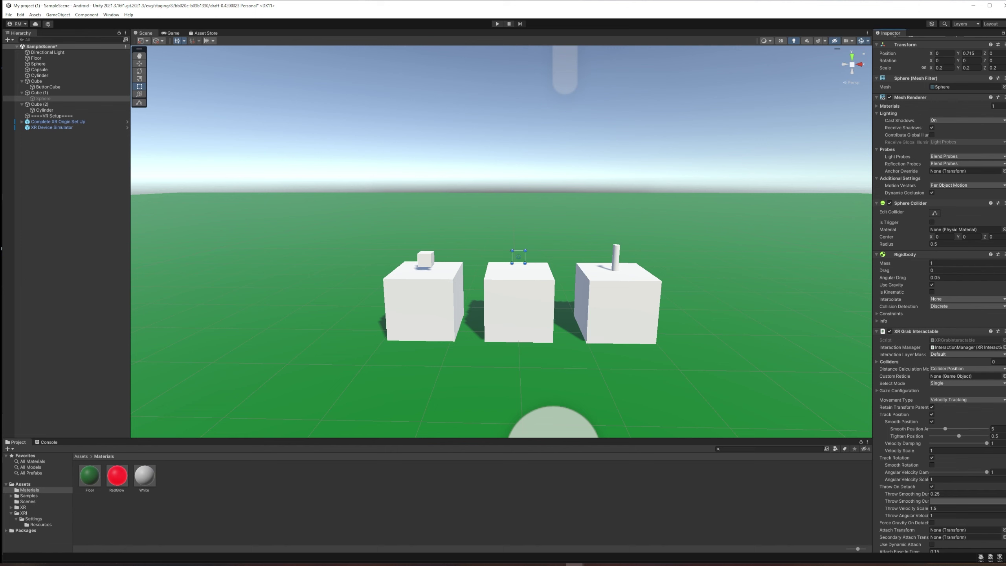
Step: Enable Is Kinematic again on the sphere's Rigidbody
scroll(939, 294, down, 1)
scroll(939, 293, down, 2)
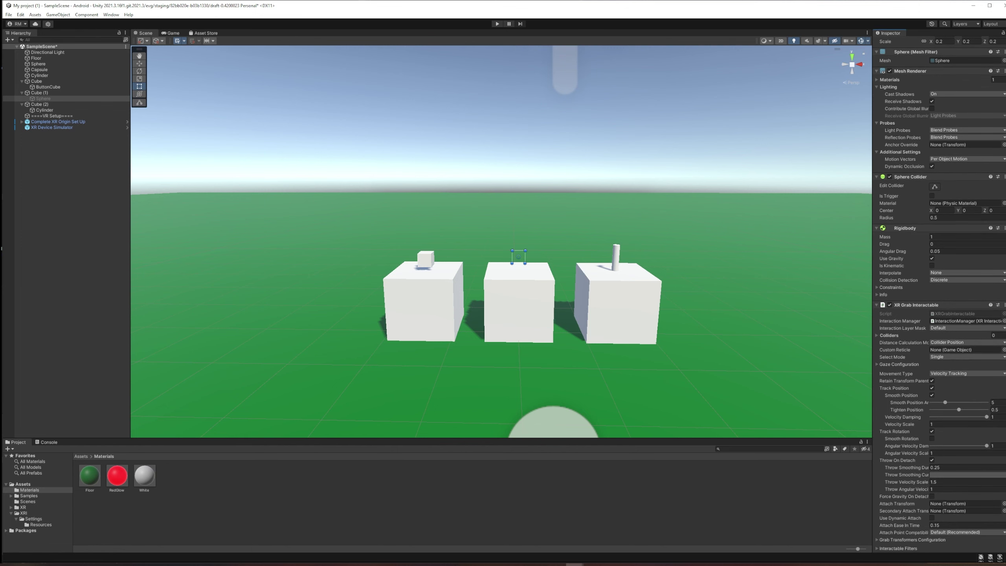
click(932, 266)
Step: Add a Select Exited event to the sphere's XR Grab Interactable that sets the sphere's own Rigidbody.isKinematic to false
scroll(932, 268, down, 10)
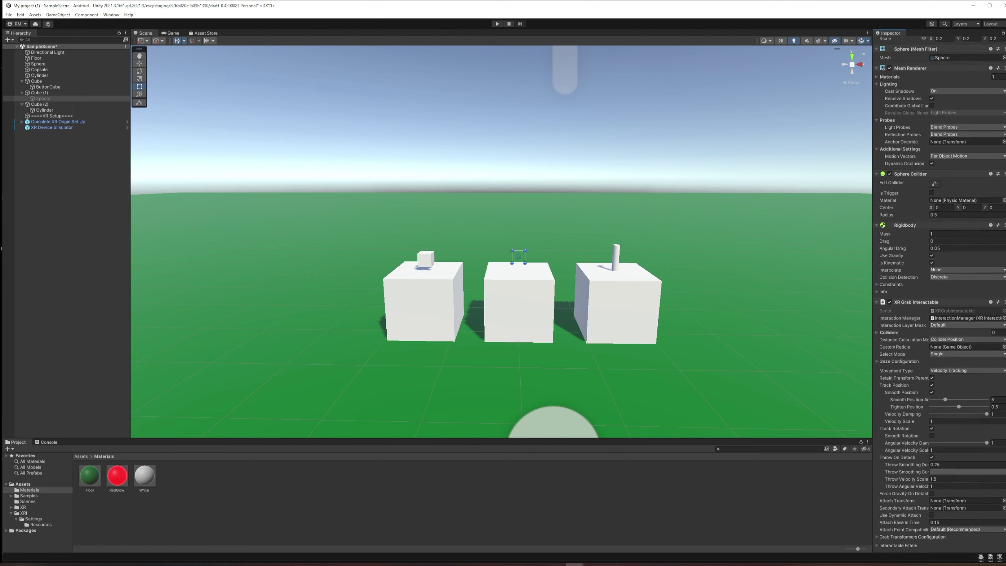
scroll(1003, 480, down, 20)
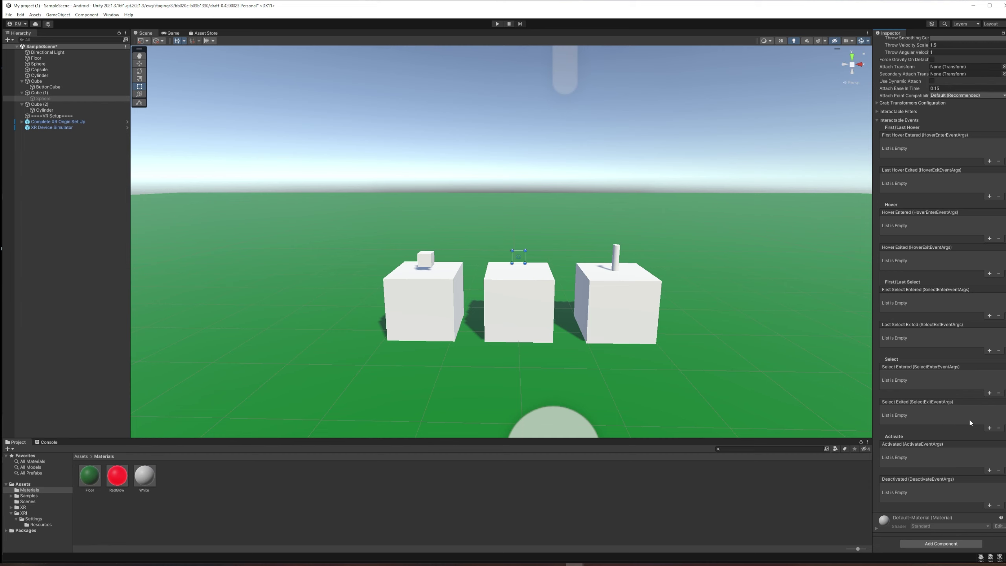
click(990, 429)
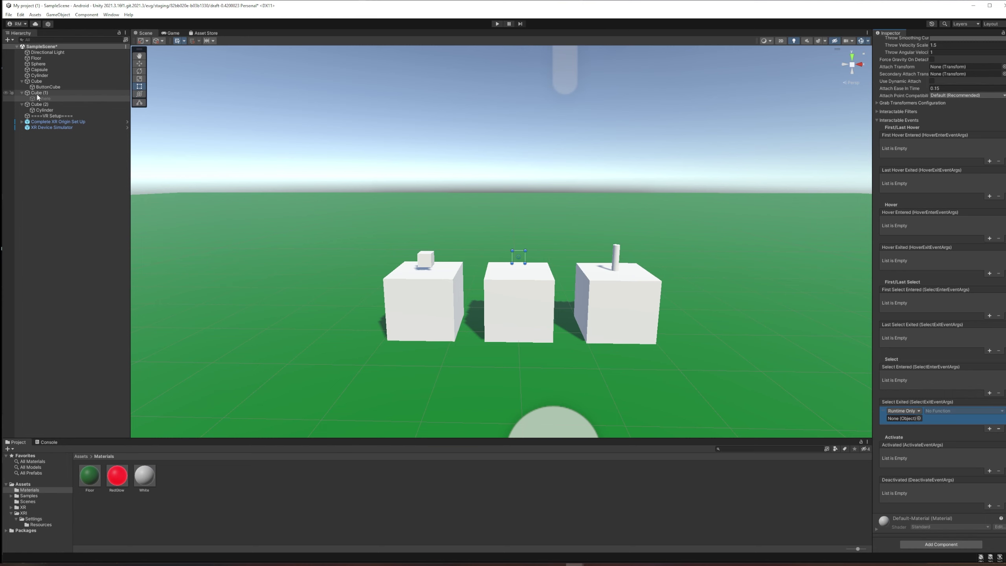
drag(41, 99, 901, 423)
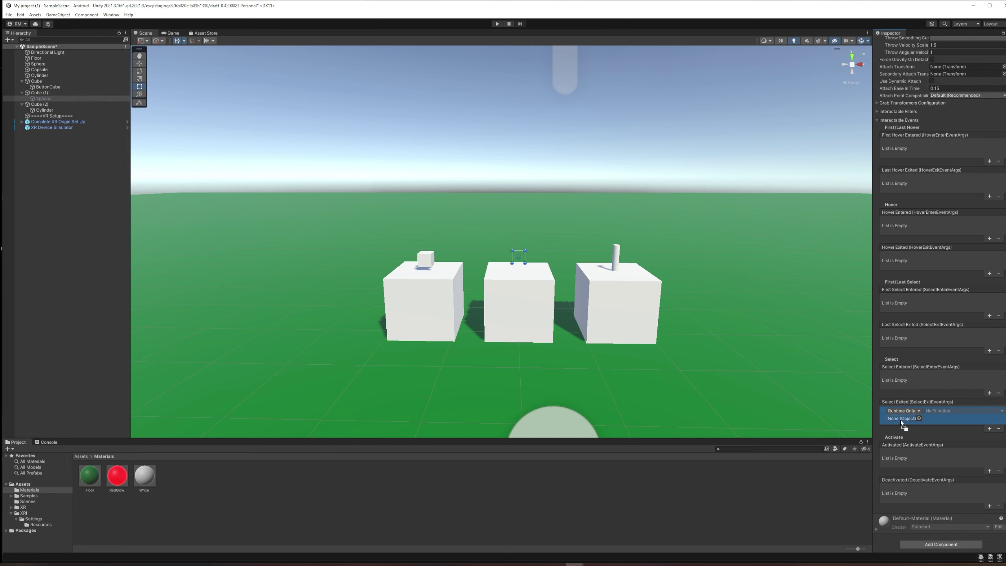
click(945, 411)
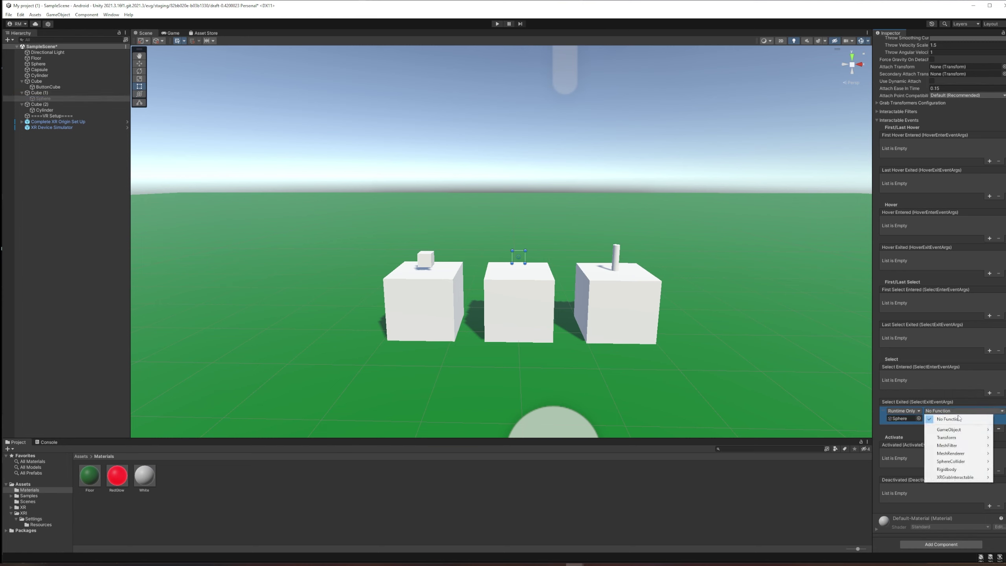
mouse_move(951, 469)
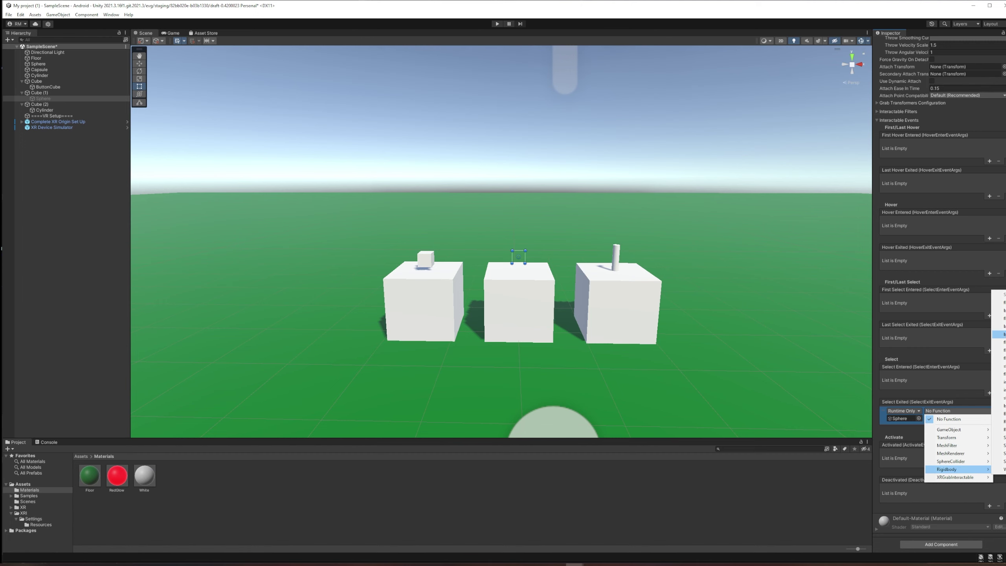
click(1000, 334)
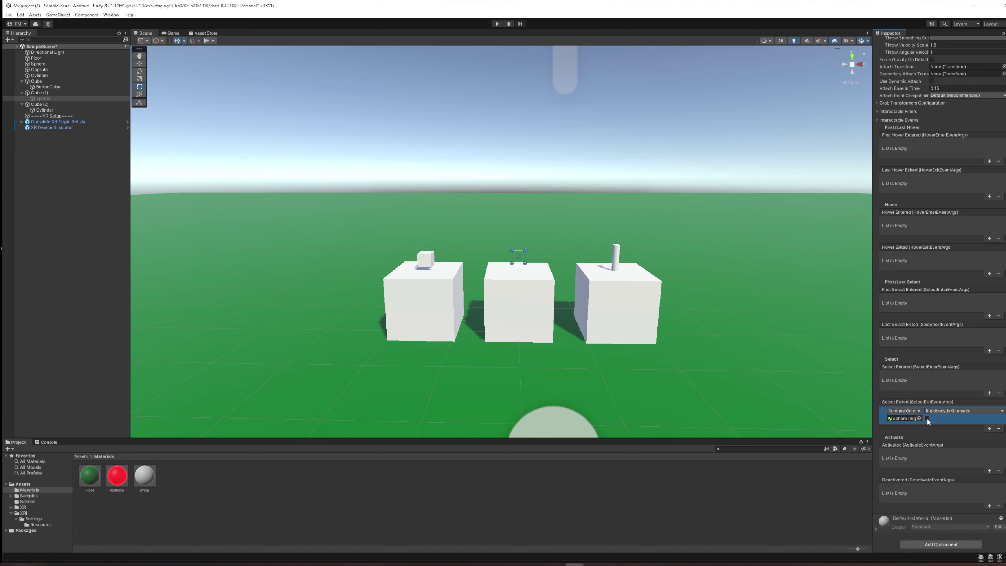
Step: Run the scene, activate the sphere, and grab and release it with the left controller to test the Select Exited event
click(498, 24)
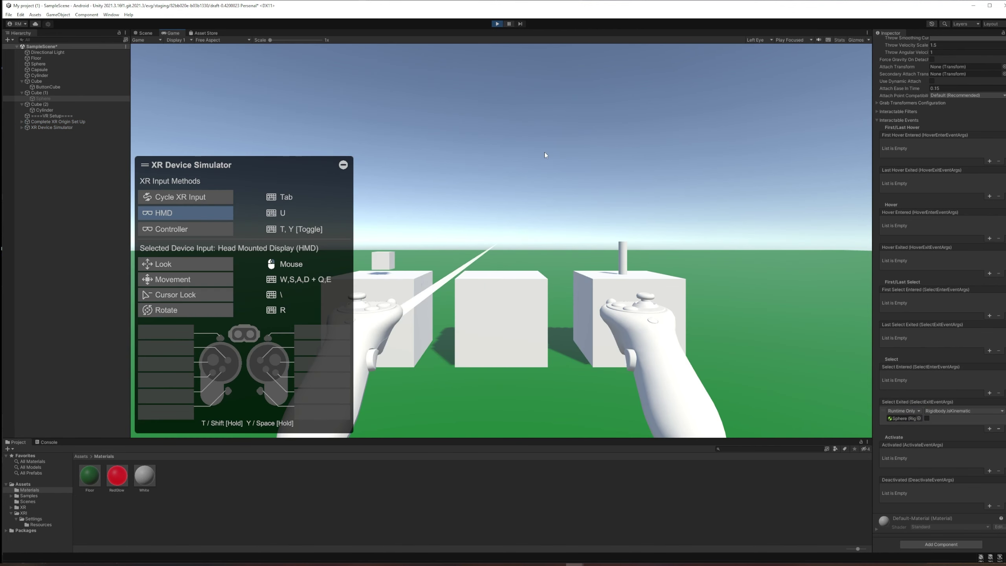
key(t)
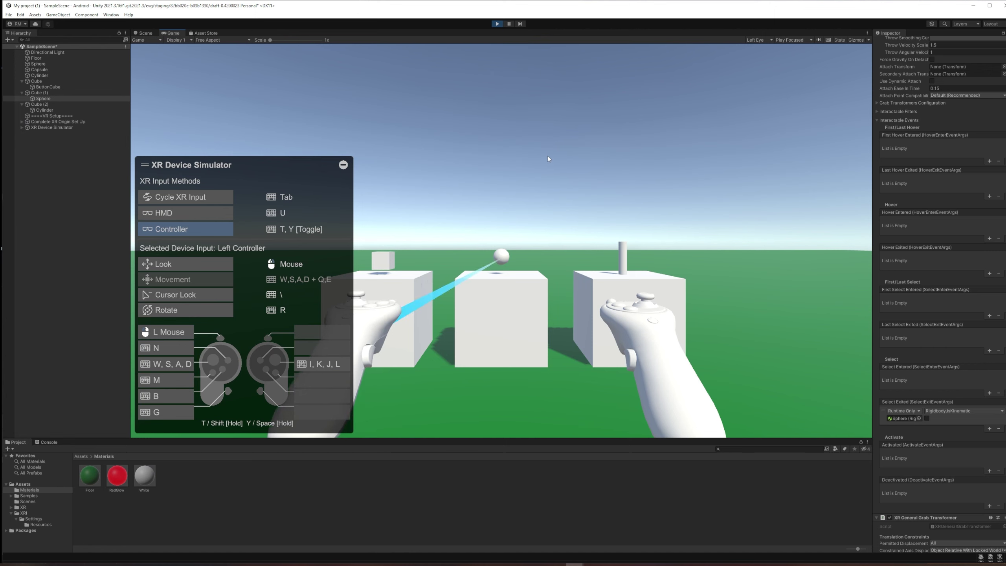
key(g)
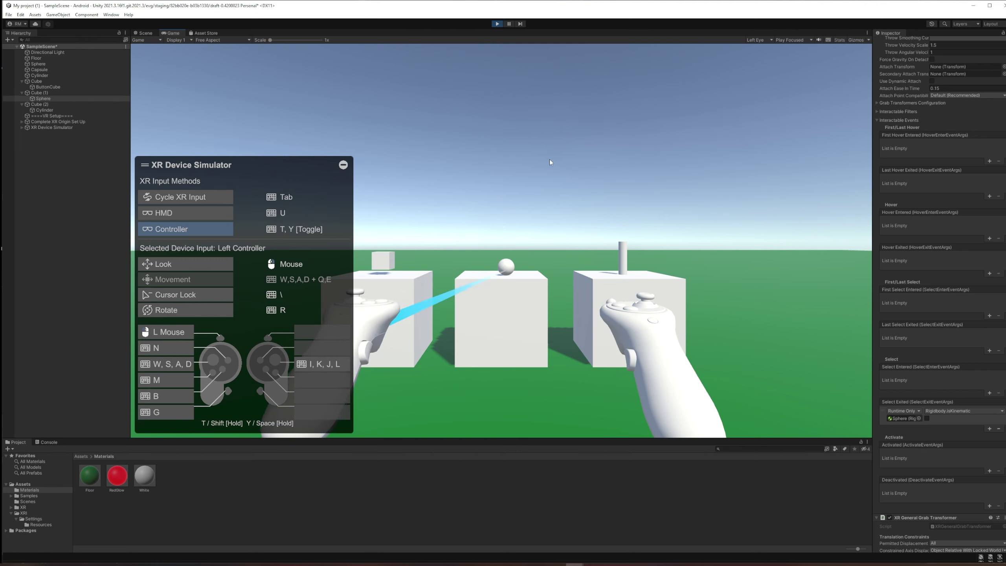
Step: Grab the sphere again, move it nearer and farther, lower it in front of the cubes, and release it
key(g)
right_drag(550, 160, 548, 147)
key(s)
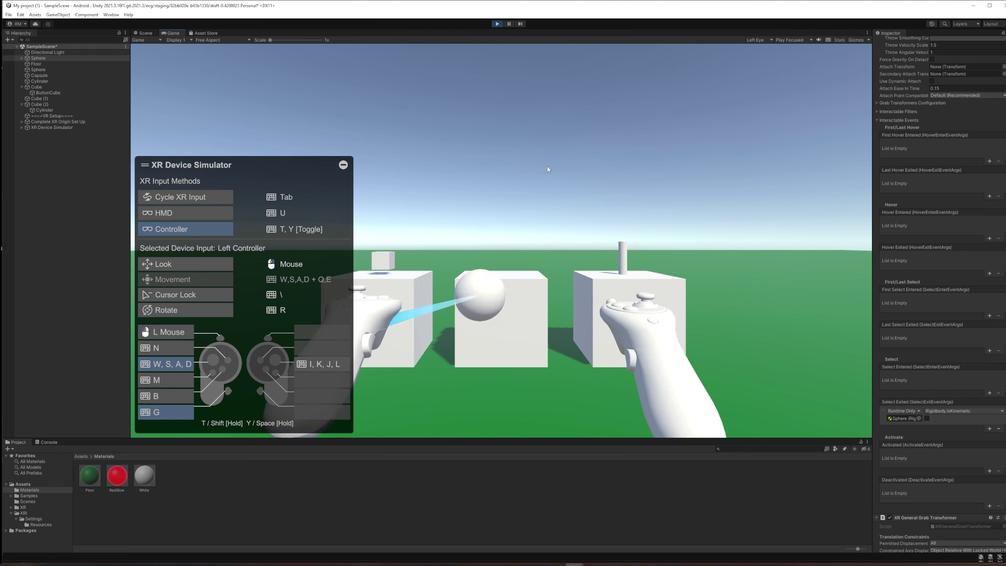
key(w)
drag(544, 171, 547, 197)
key(g)
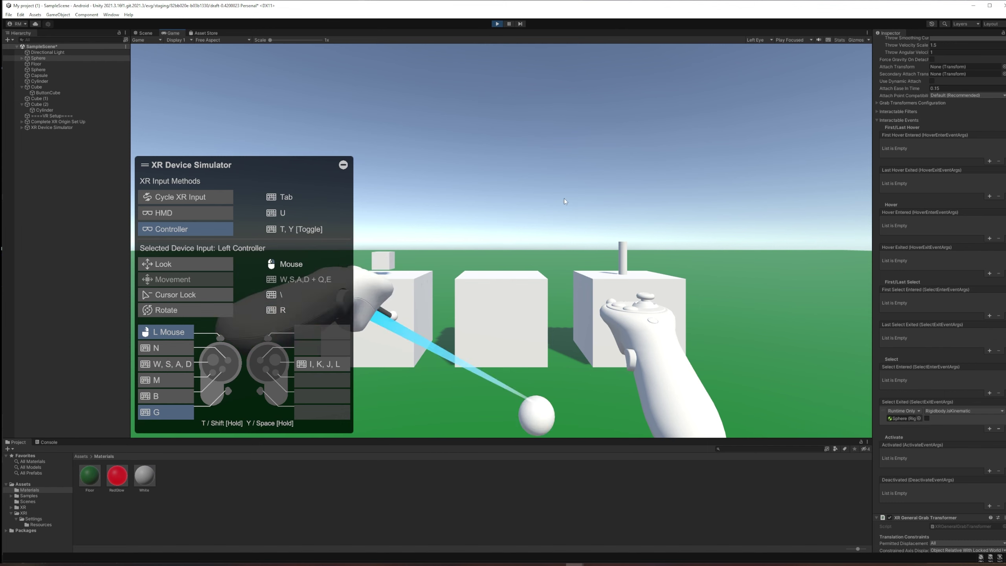
key(g)
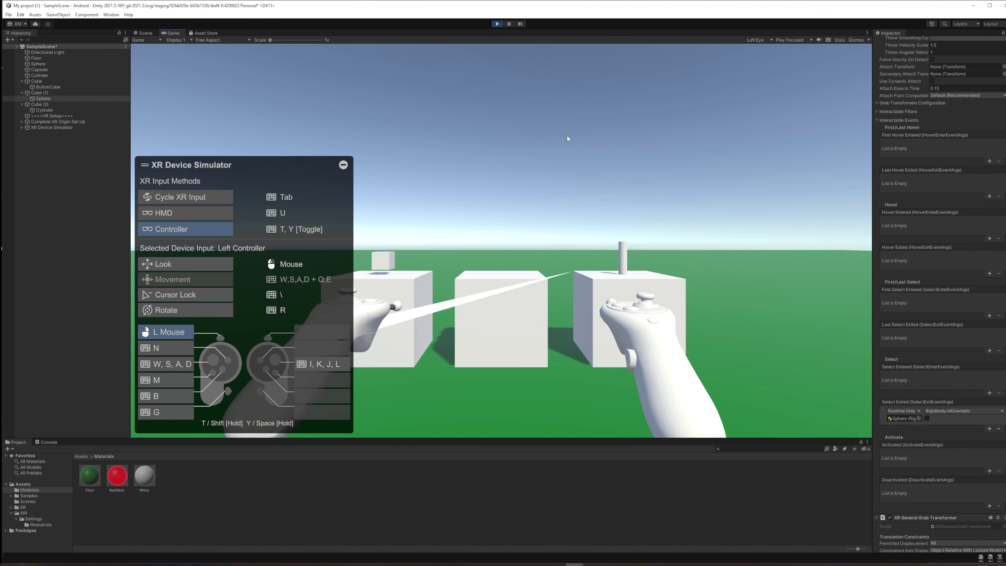